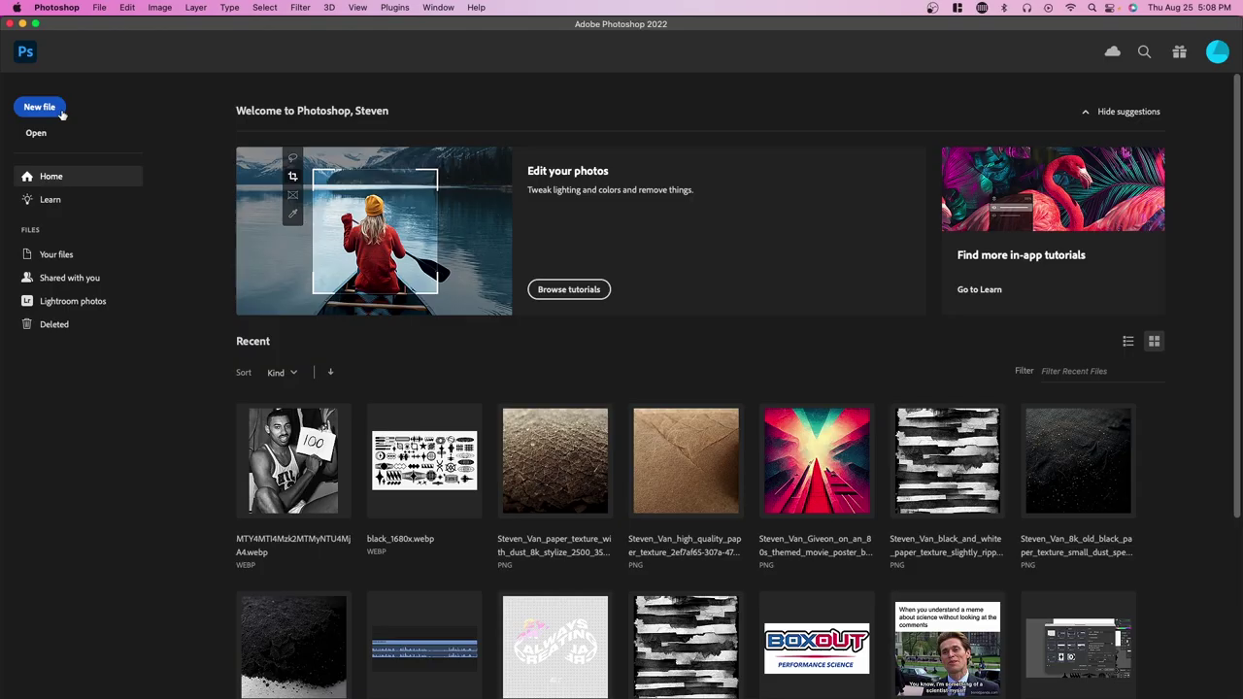
Create a new document from the Custom 1080x1920 px @ 300 ppi preset
{"action": "left_click", "coordinate": [58, 111]}
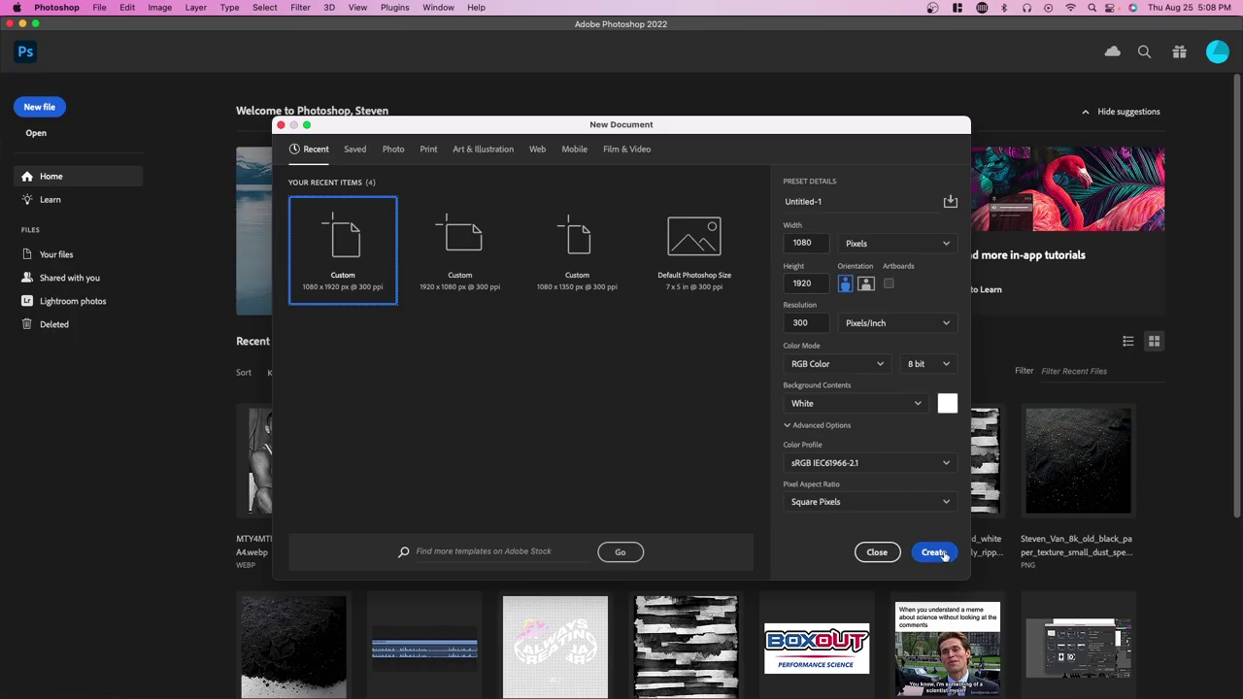
{"action": "left_click", "coordinate": [932, 551]}
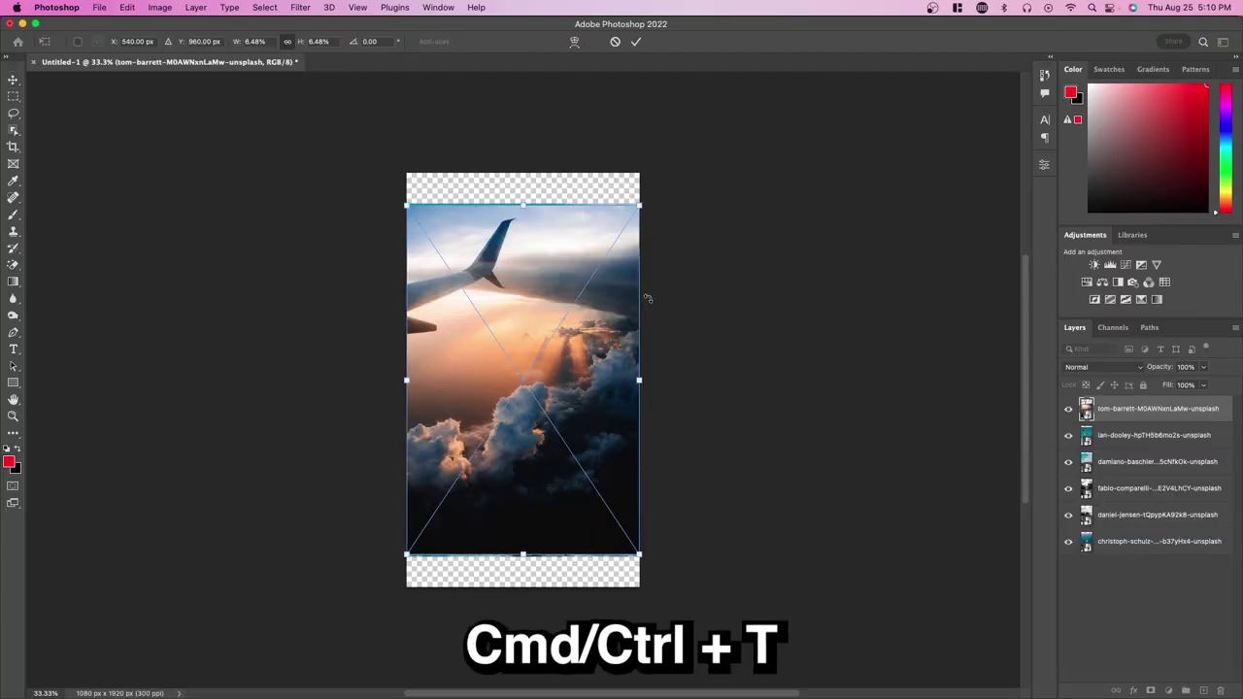
Scale the plane and Venice photo layers up to fill the portrait canvas
{"action": "left_click_drag", "start_coordinate": [522, 204], "coordinate": [524, 177]}
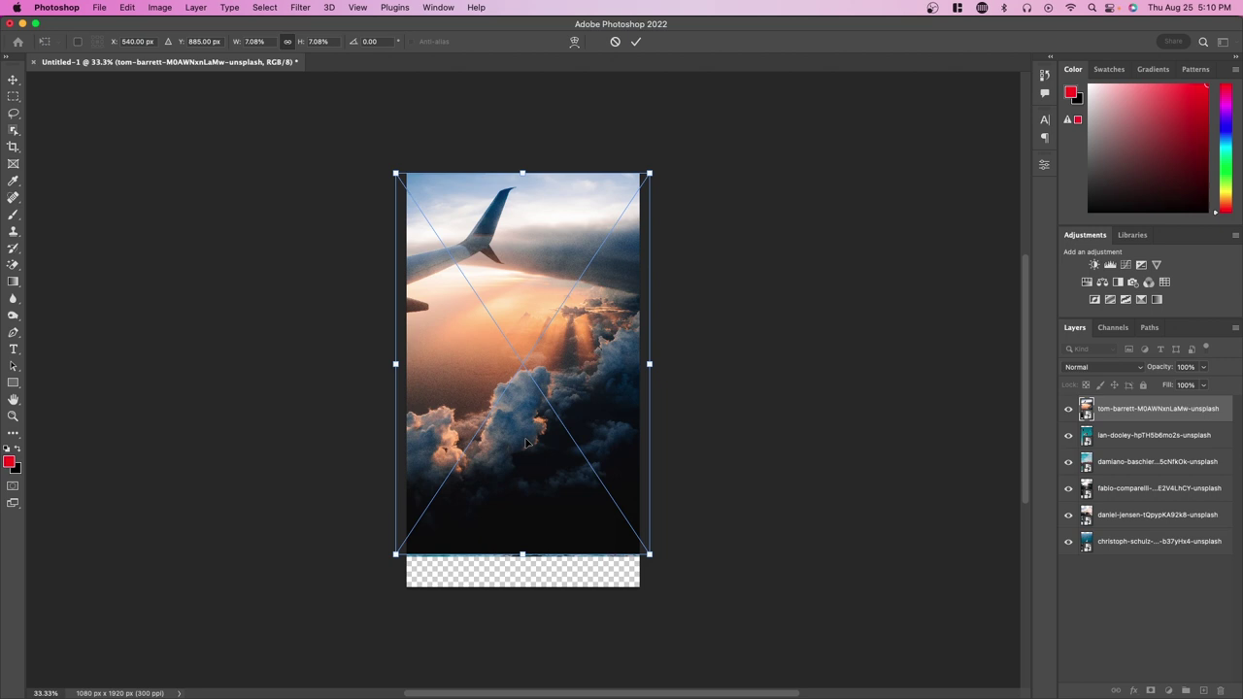
{"action": "key", "text": "Return"}
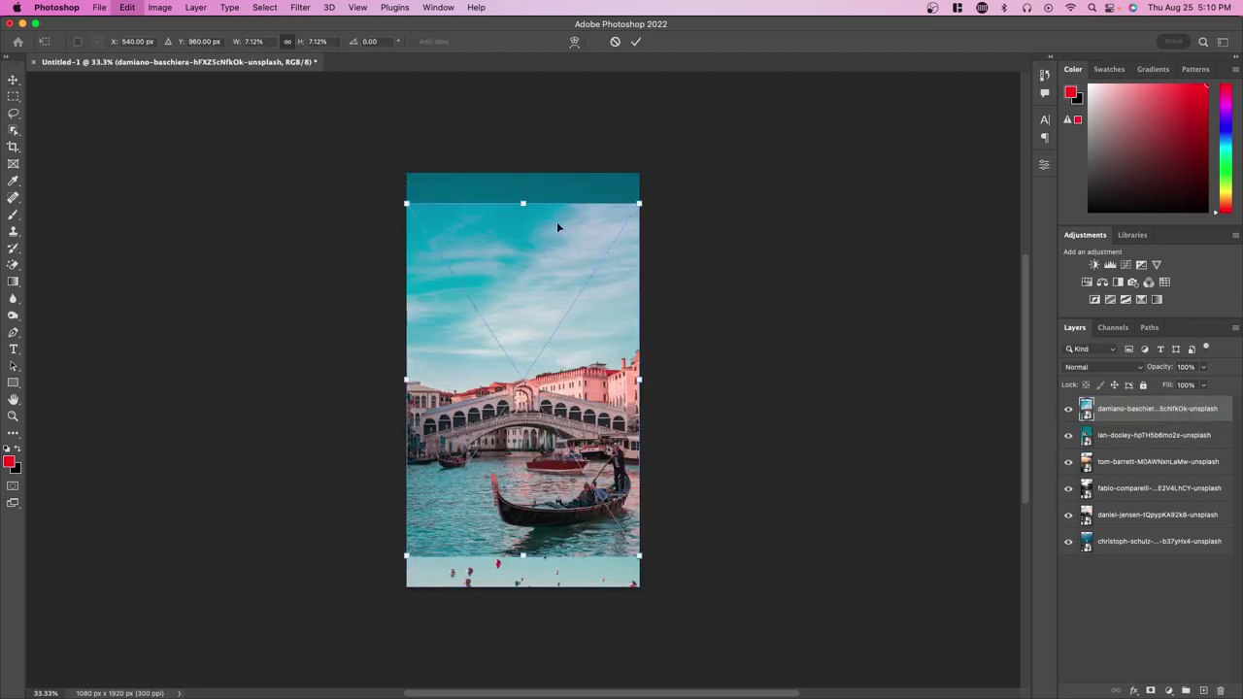
{"action": "left_click_drag", "start_coordinate": [557, 221], "coordinate": [557, 186]}
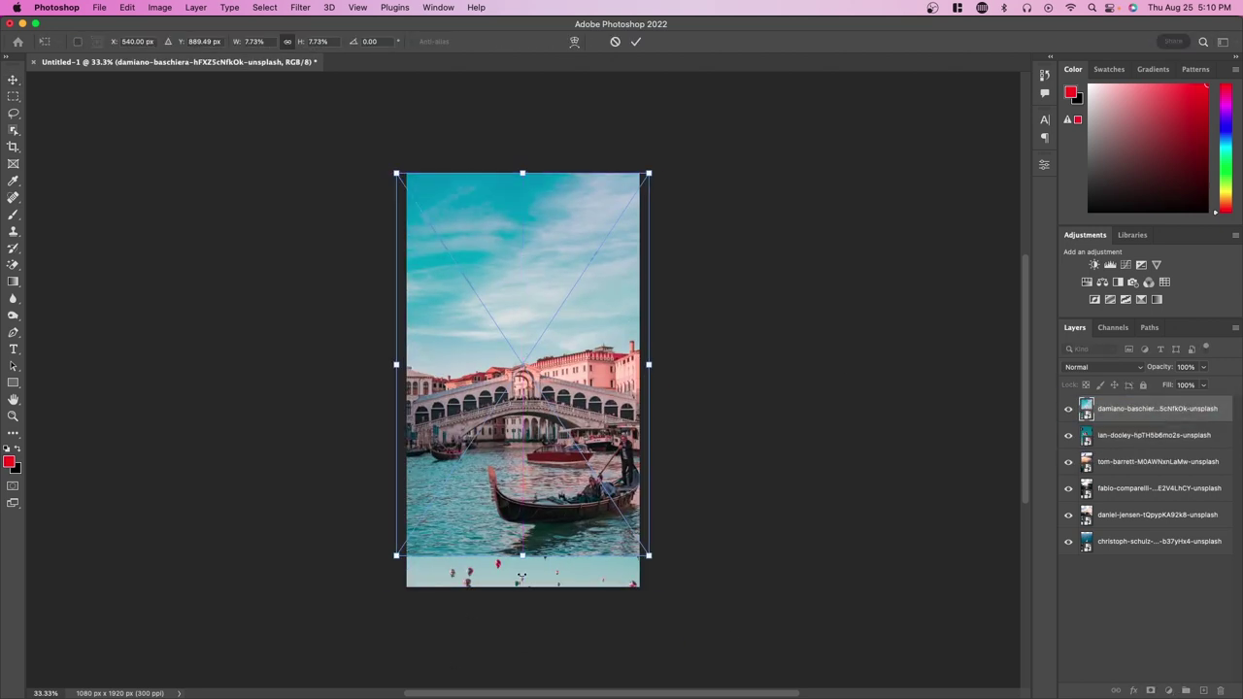
{"action": "key", "text": "Return"}
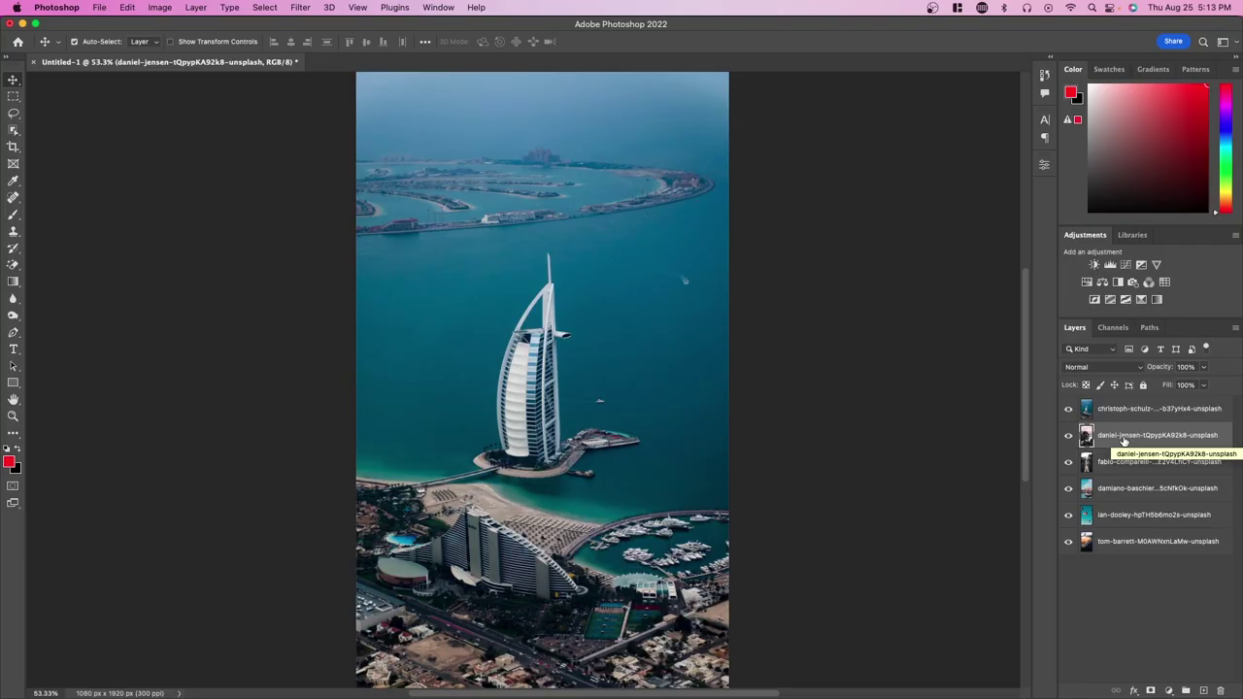
Solo the plane photo layer, then turn the balloon, Venice, bridge and top layers back on
{"action": "left_click", "coordinate": [1068, 541], "text": "alt"}
{"action": "left_click", "coordinate": [1151, 533]}
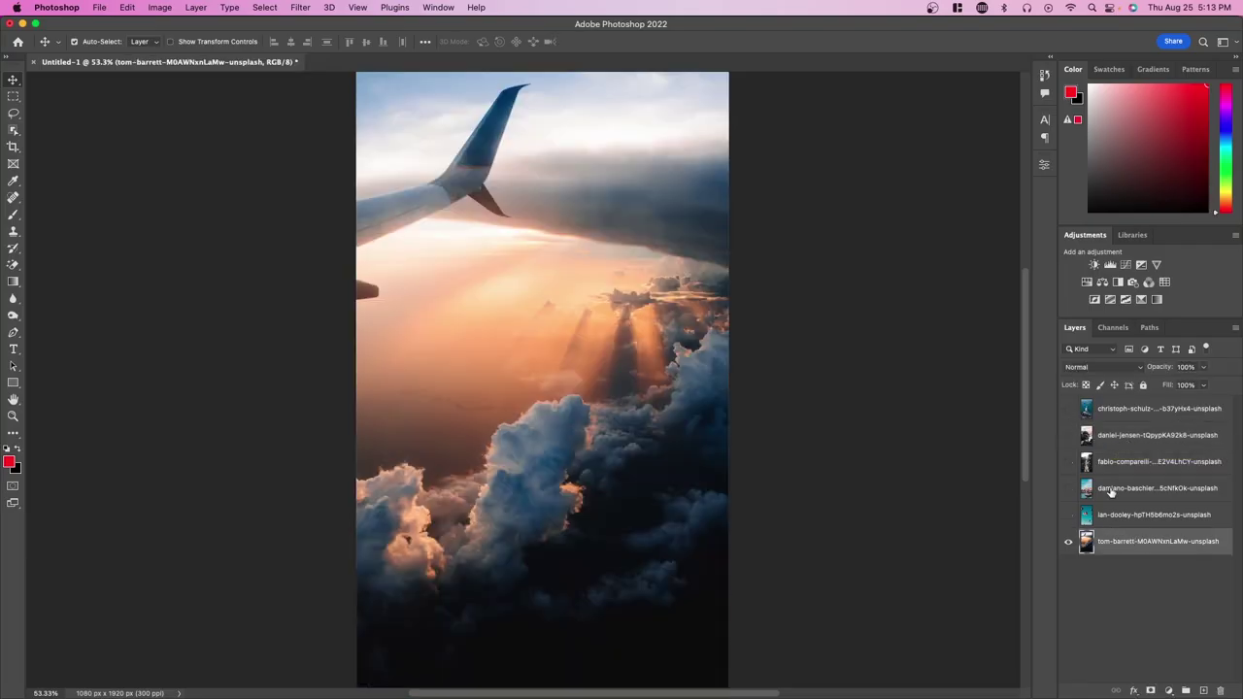
{"action": "left_click", "coordinate": [1068, 515]}
{"action": "left_click", "coordinate": [1069, 489]}
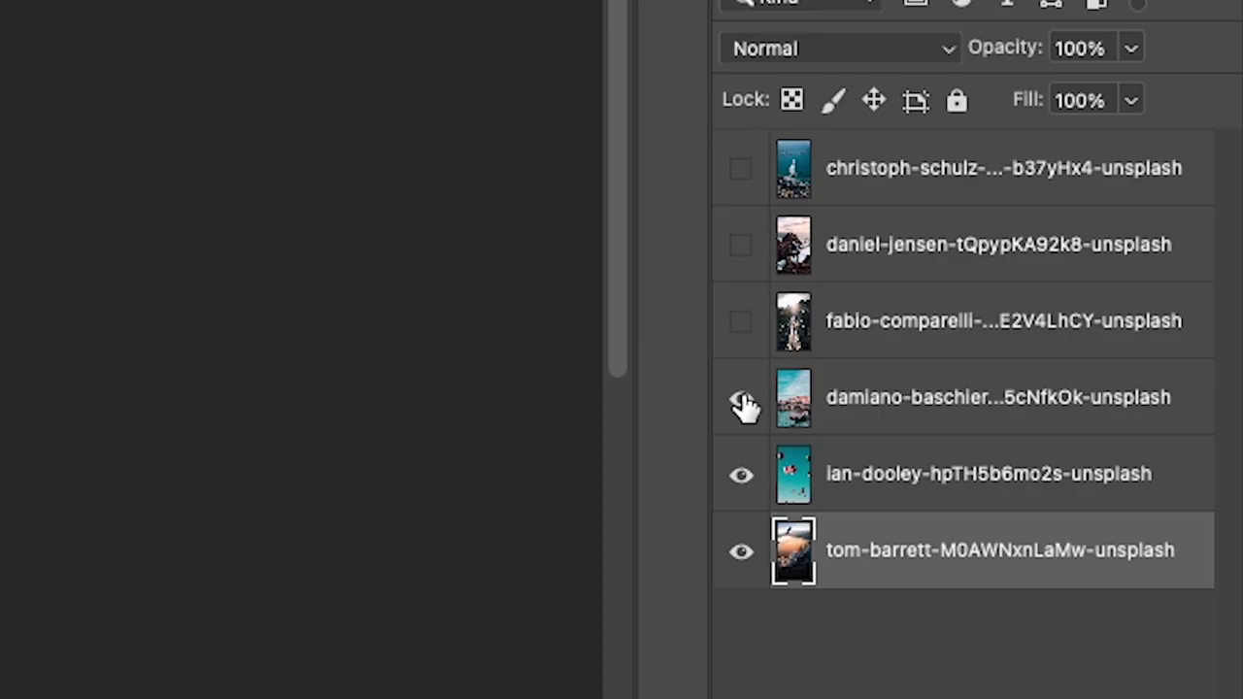
{"action": "left_click", "coordinate": [741, 321]}
{"action": "left_click", "coordinate": [741, 244]}
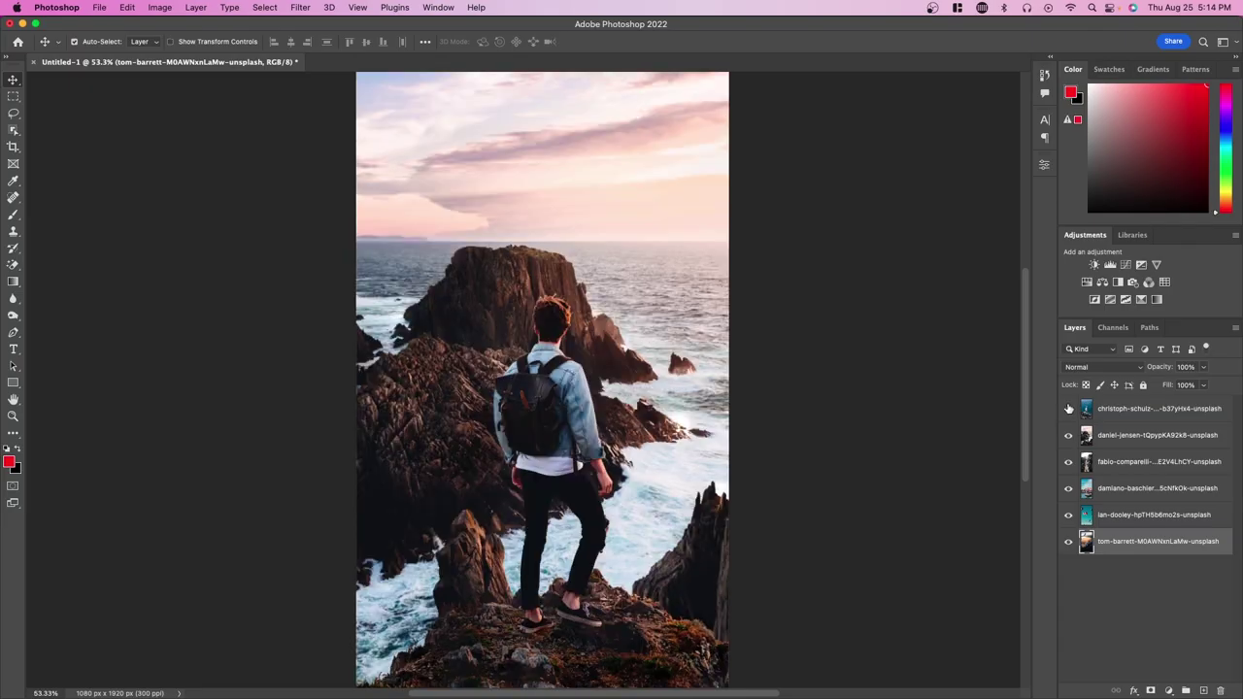
{"action": "left_click", "coordinate": [1068, 408]}
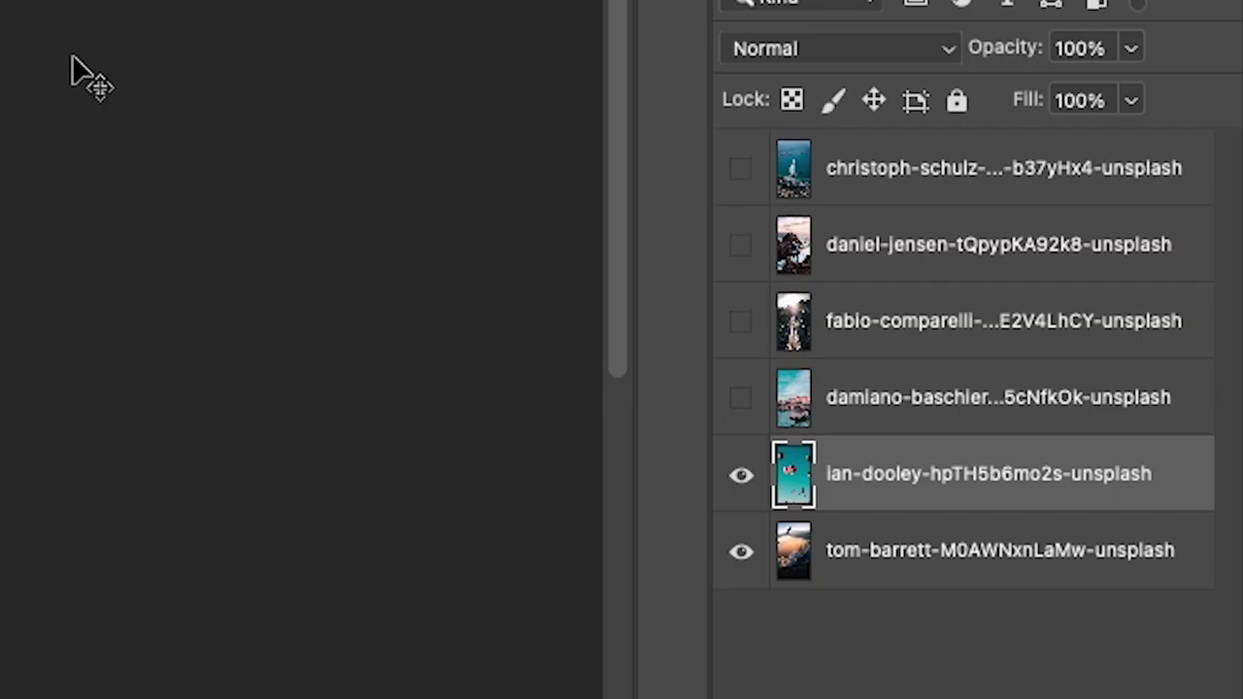
Duplicate the balloon layer and mask it to the two Pen-traced central balloons
{"action": "key", "text": "super+j"}
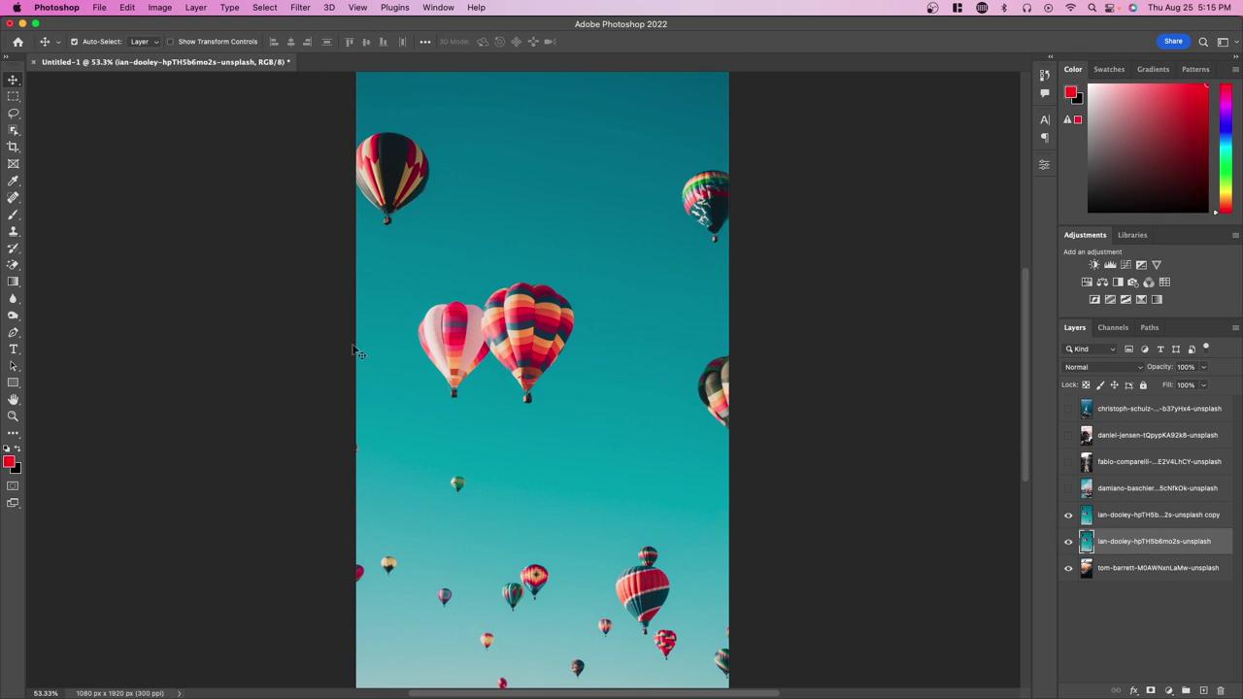
{"action": "left_click", "coordinate": [13, 332]}
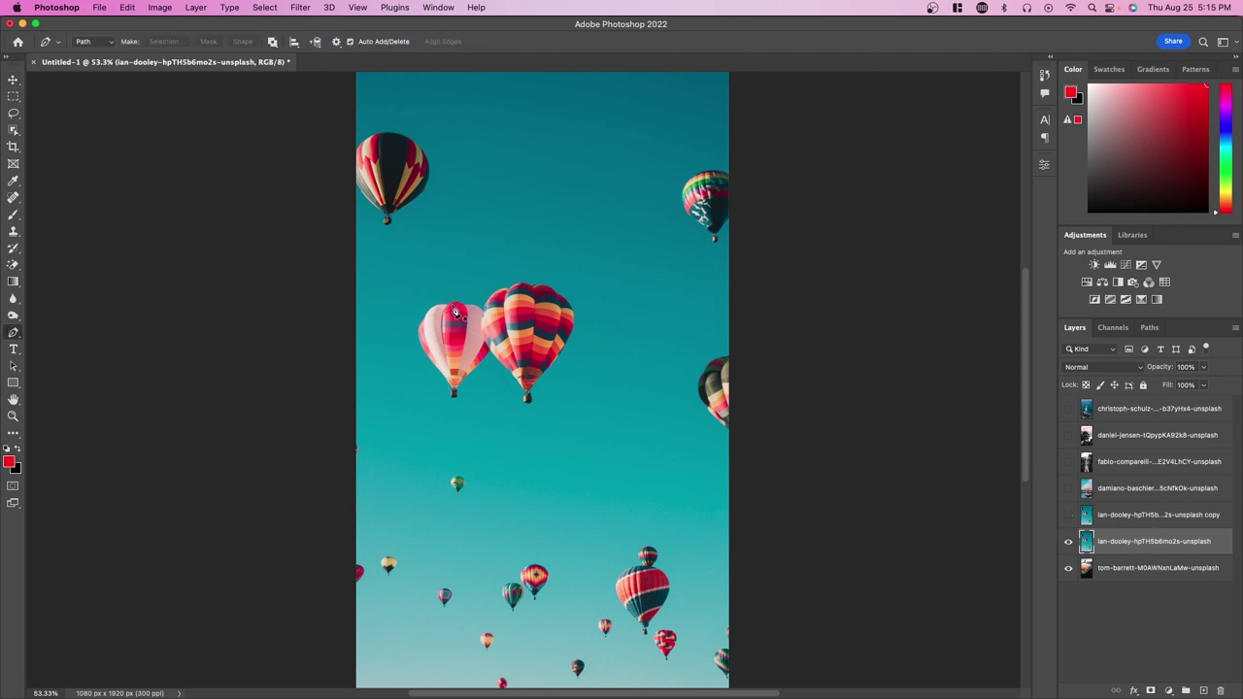
{"action": "right_click", "coordinate": [13, 332]}
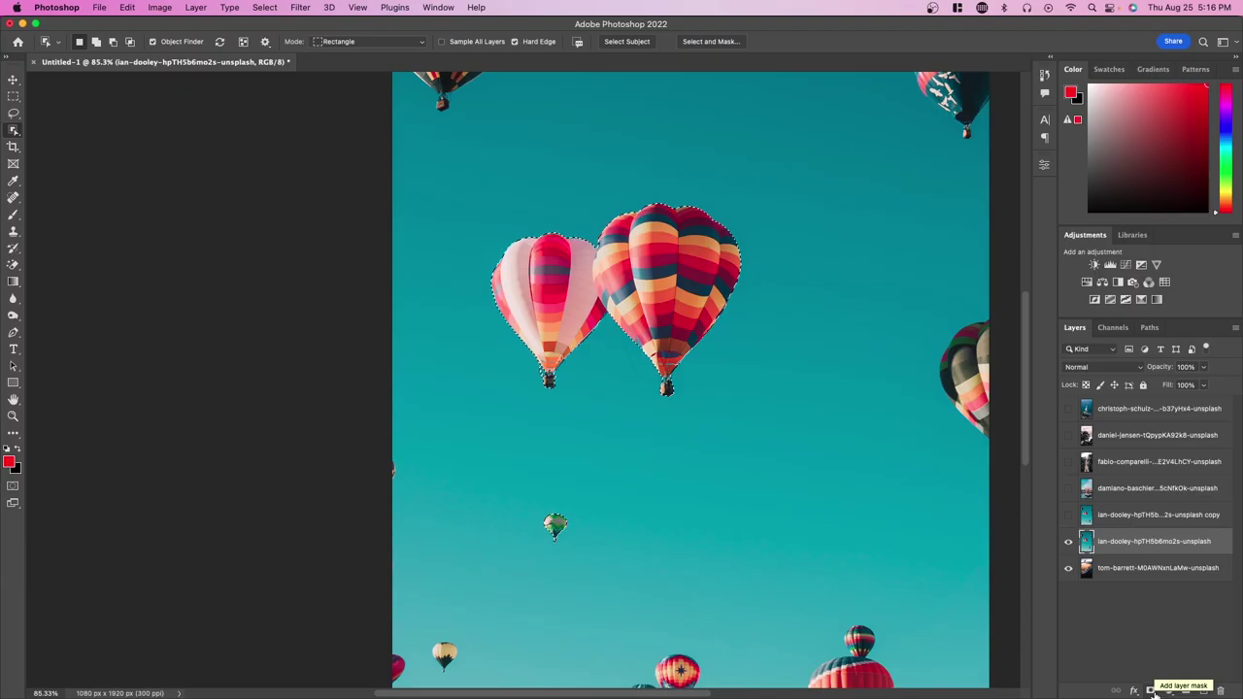
{"action": "left_click", "coordinate": [794, 678]}
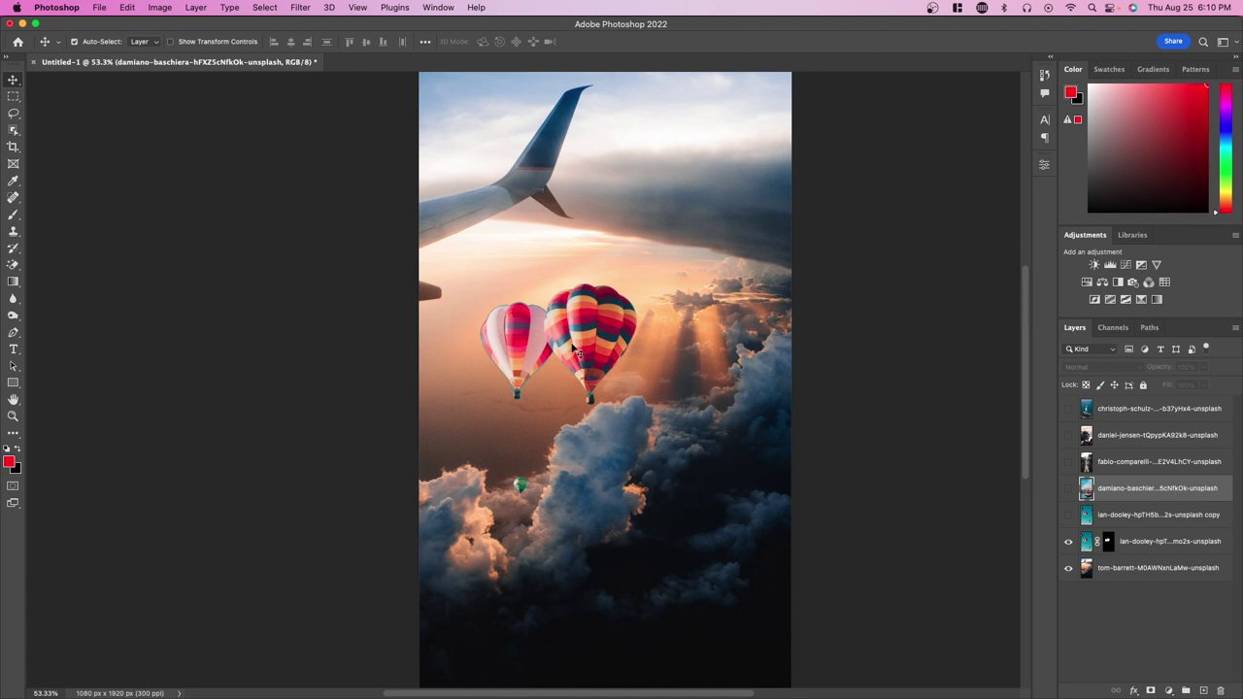
Toggle the masked balloon layer off and on, and show the unmasked balloon copy
{"action": "left_click", "coordinate": [1068, 541]}
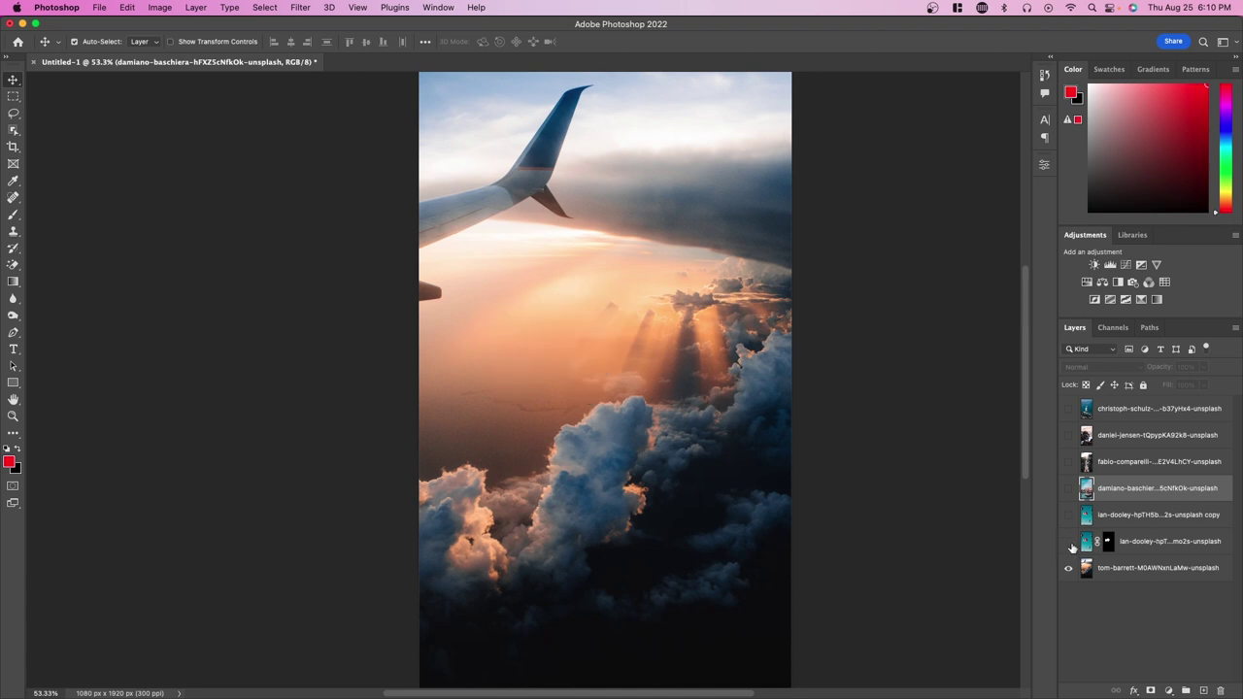
{"action": "left_click", "coordinate": [1068, 541]}
{"action": "left_click", "coordinate": [1069, 515]}
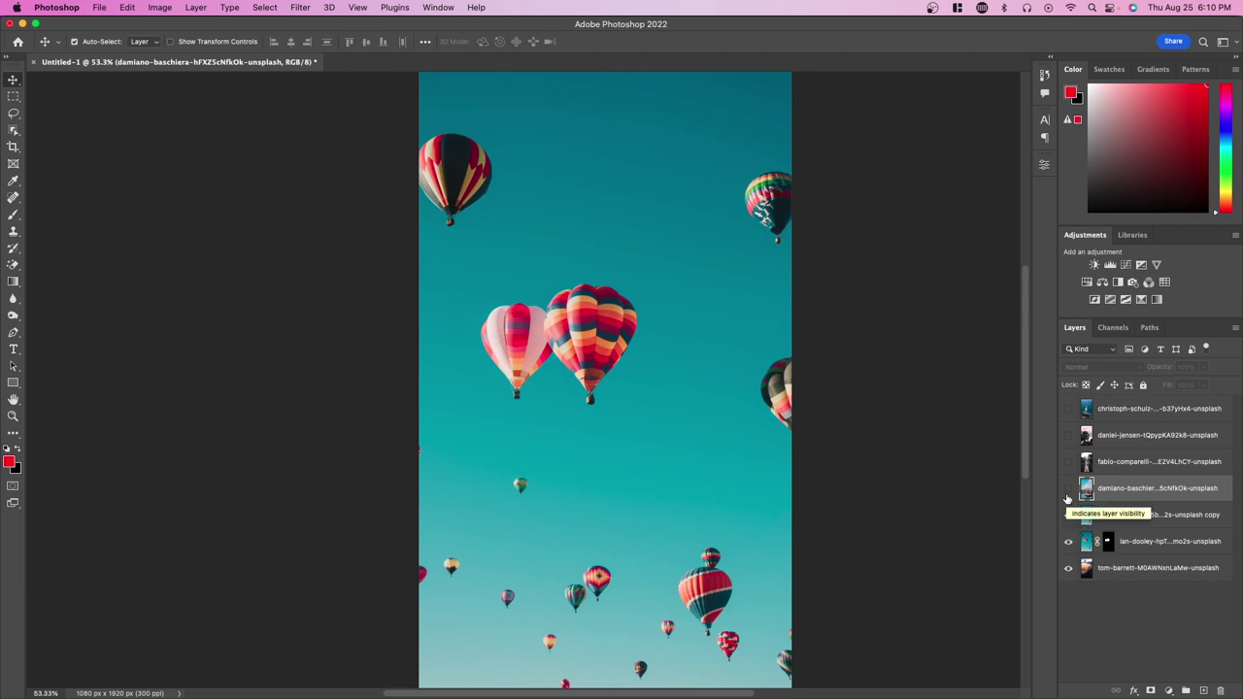
Make the Venice photo layer visible and select it for editing
{"action": "left_click", "coordinate": [1068, 488]}
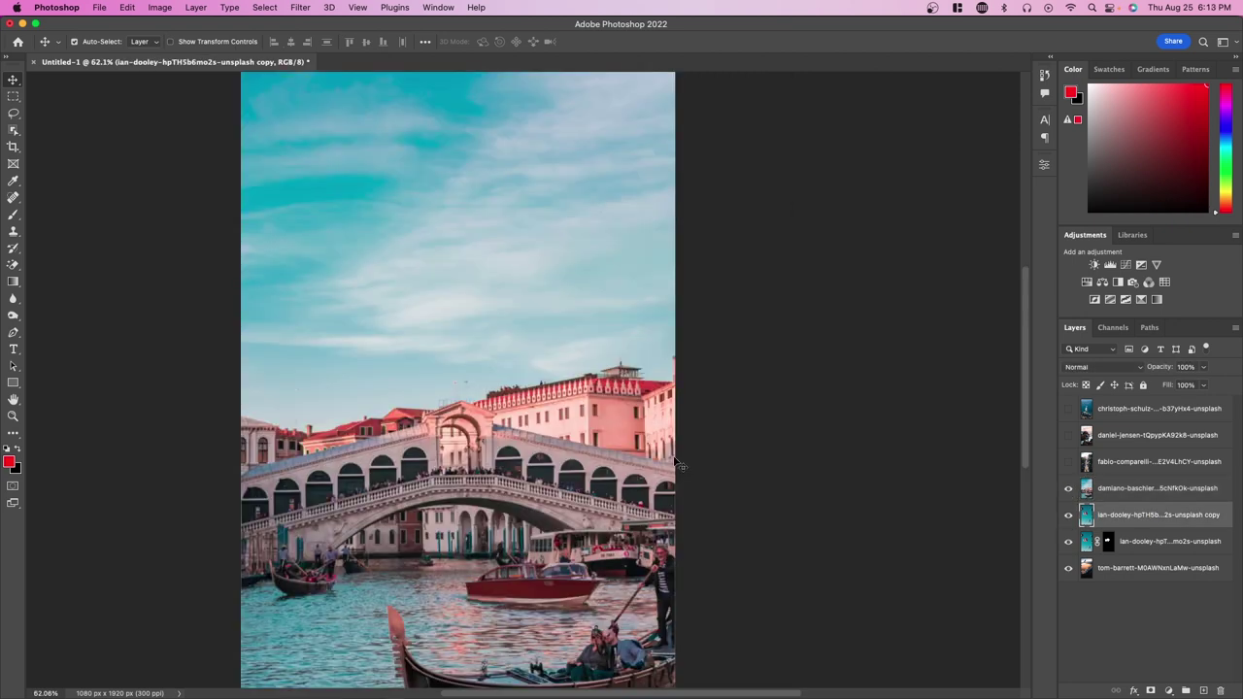
{"action": "left_click", "coordinate": [1114, 491]}
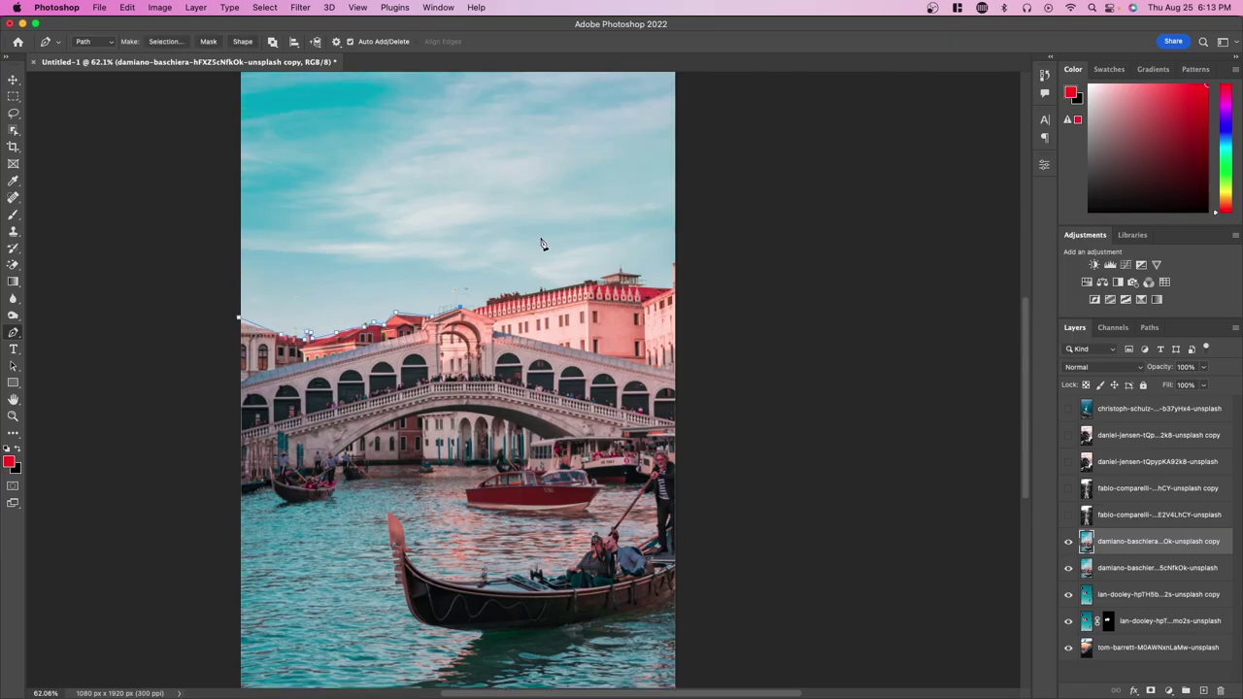
{"action": "scroll", "coordinate": [486, 309], "scroll_direction": "up", "scroll_amount": 5}
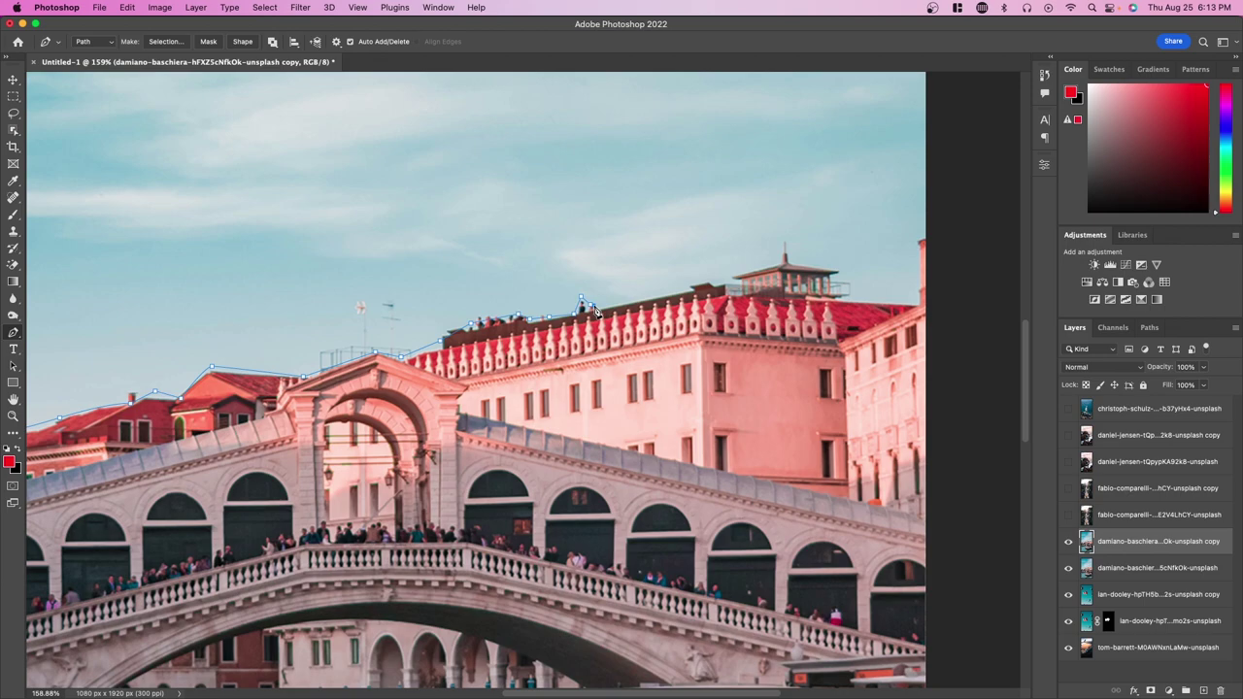
{"action": "scroll", "coordinate": [559, 298], "scroll_direction": "down", "scroll_amount": 8}
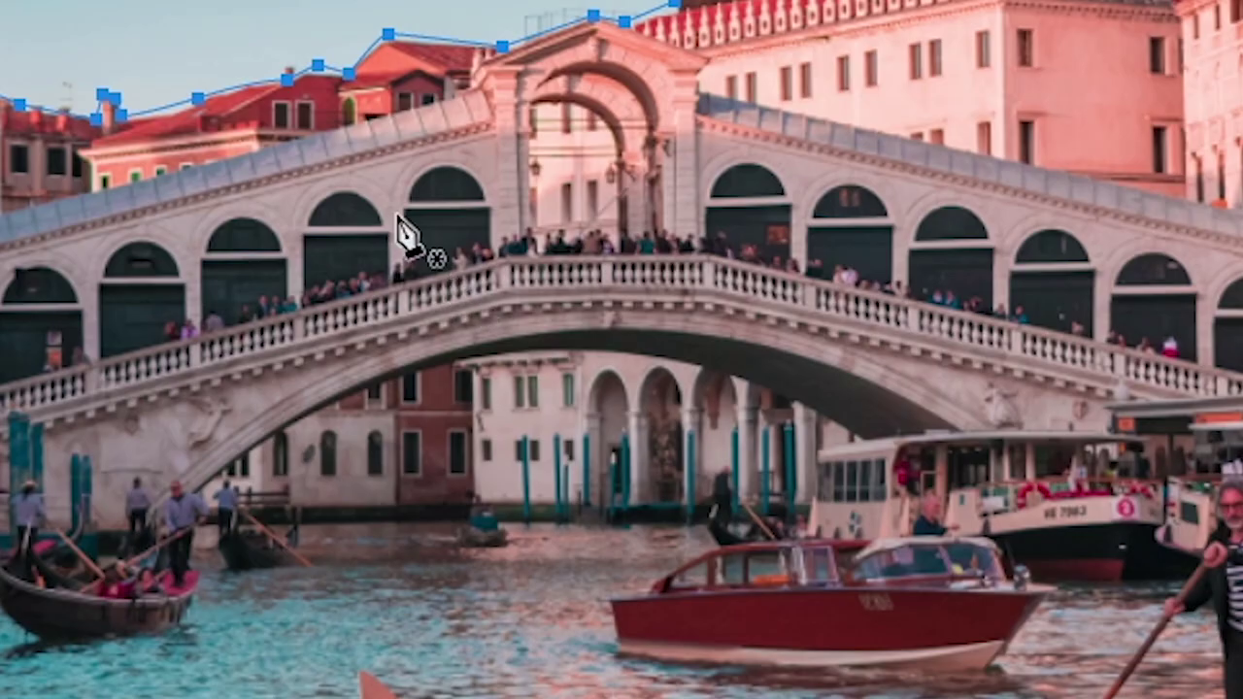
Turn the traced skyline path into a selection, mask away the Venice sky, and show the bridge layer
{"action": "right_click", "coordinate": [529, 352]}
{"action": "left_click", "coordinate": [614, 424]}
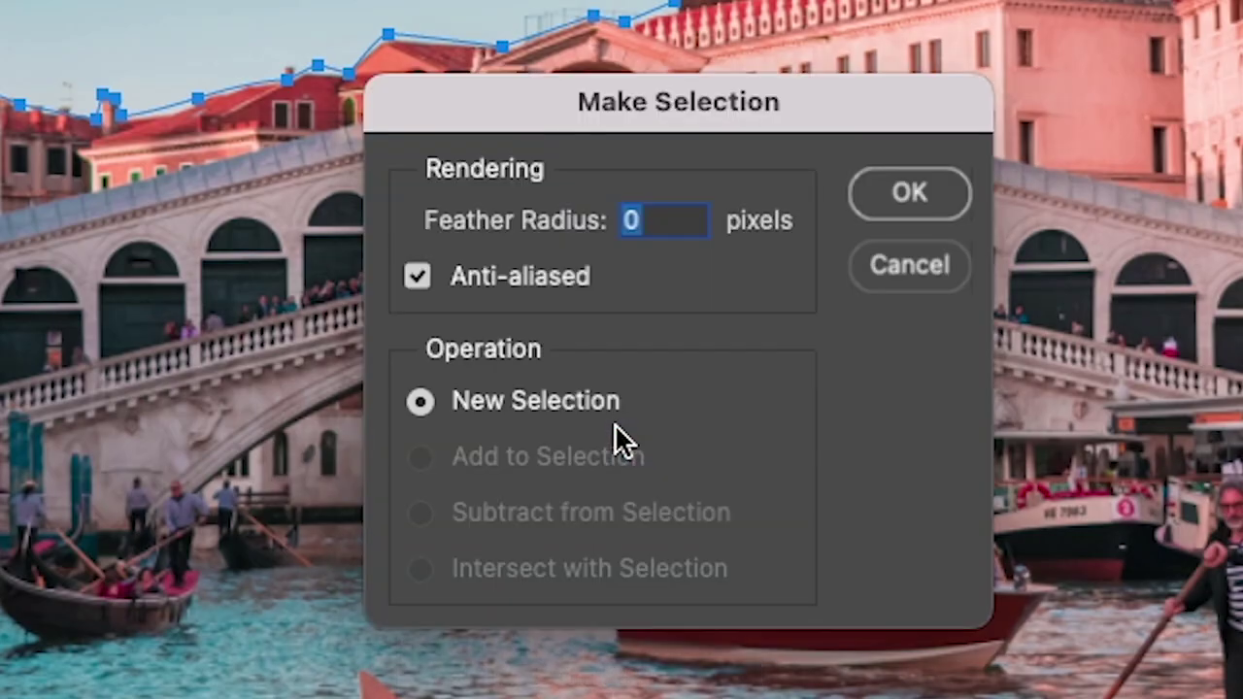
{"action": "key", "text": "Return"}
{"action": "left_click", "coordinate": [1153, 692]}
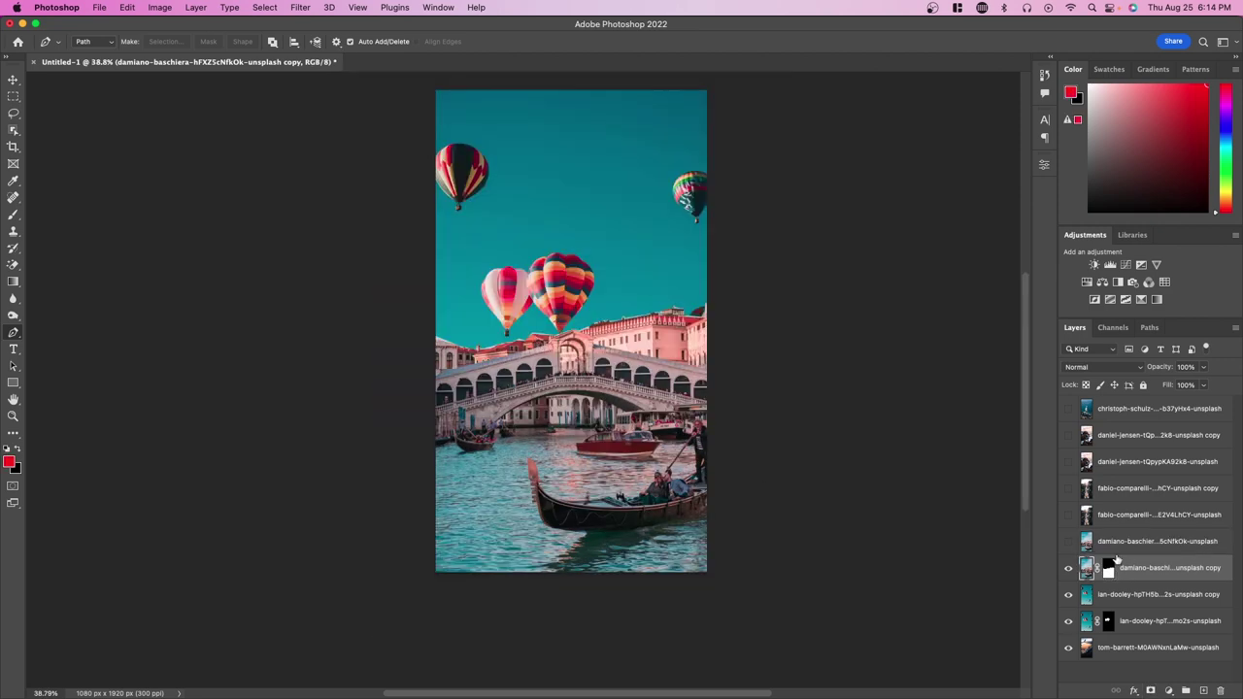
{"action": "left_click", "coordinate": [1068, 541]}
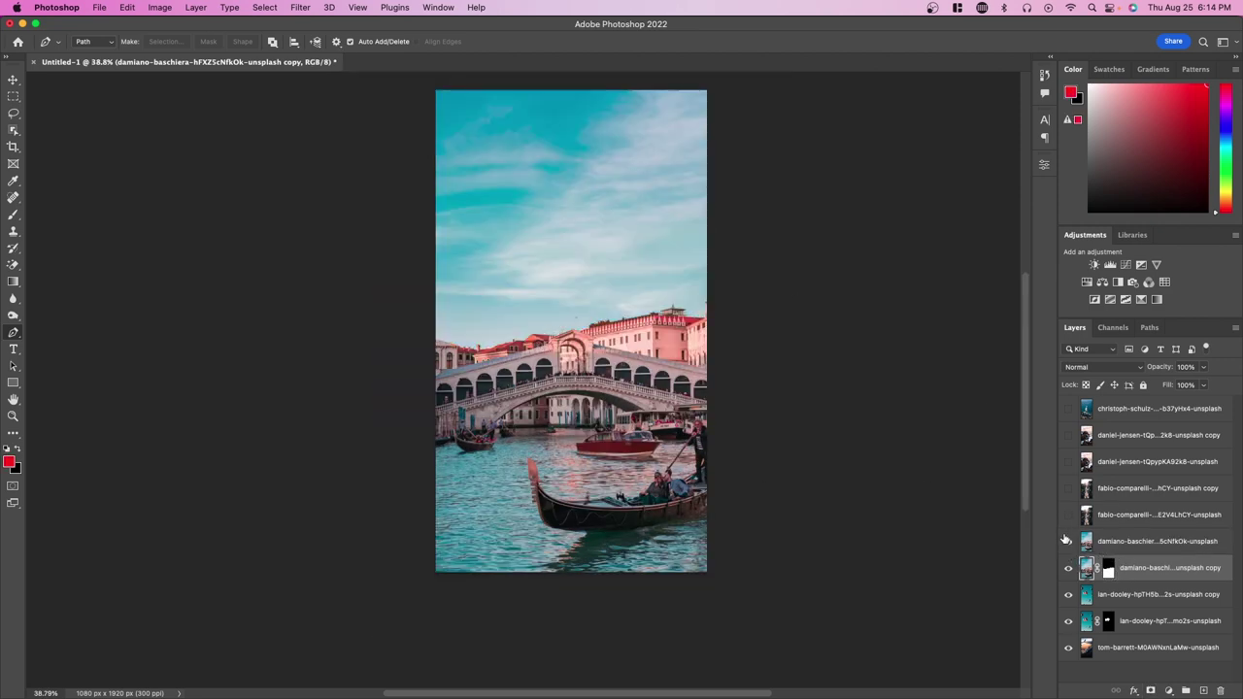
{"action": "left_click", "coordinate": [1069, 515]}
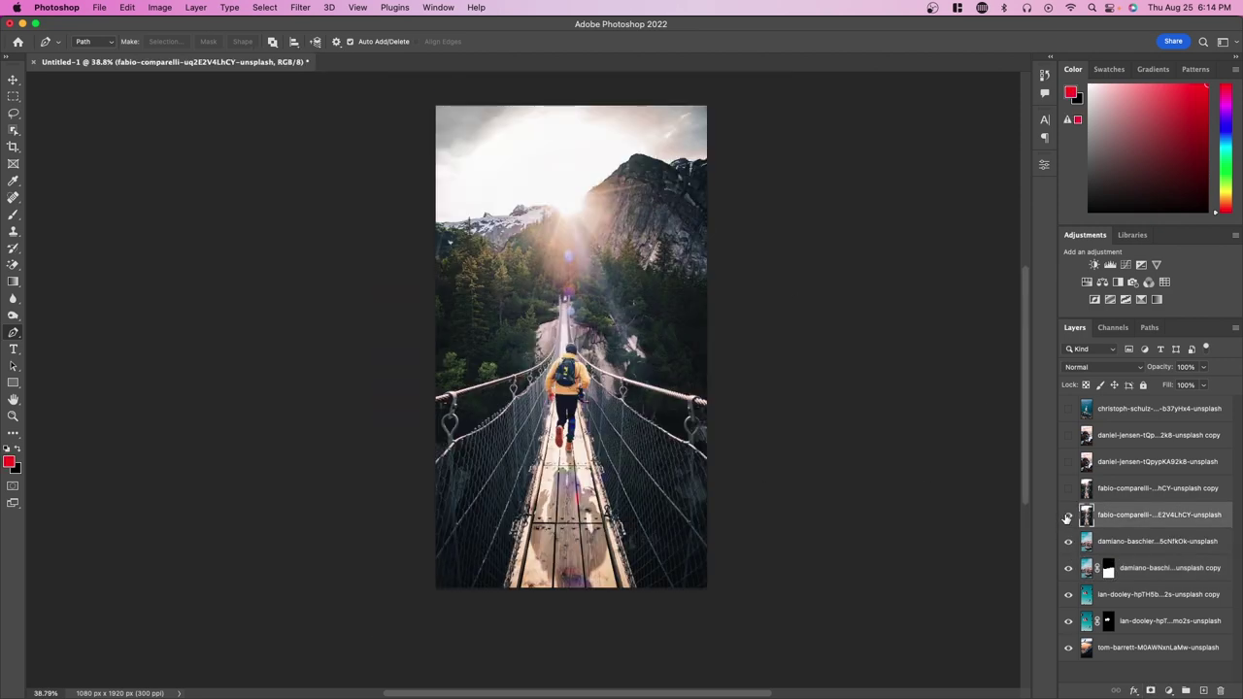
Pick the Object Selection tool and hide the upper photo layers in the eye column
{"action": "key", "text": "w"}
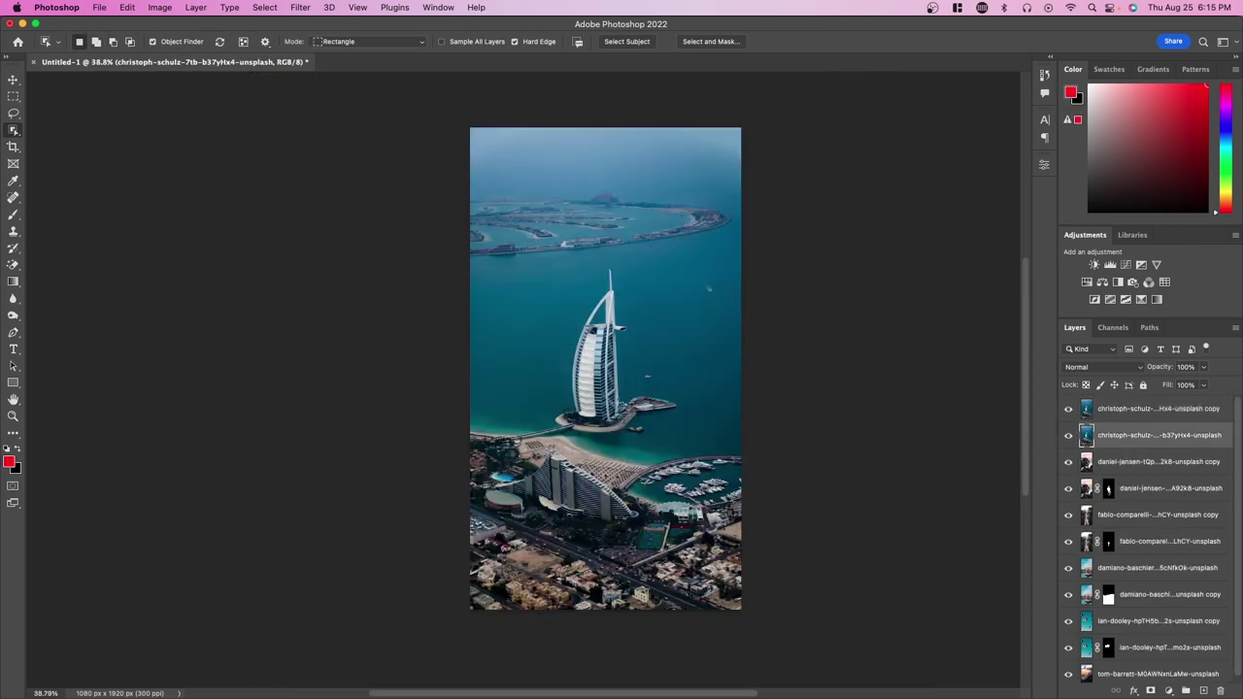
{"action": "mouse_move", "coordinate": [1069, 407]}
{"action": "left_mouse_down"}
{"action": "mouse_move", "coordinate": [1067, 567]}
{"action": "mouse_move", "coordinate": [1066, 406]}
{"action": "left_mouse_up"}
{"action": "left_click", "coordinate": [1069, 642]}
{"action": "left_click", "coordinate": [1071, 594]}
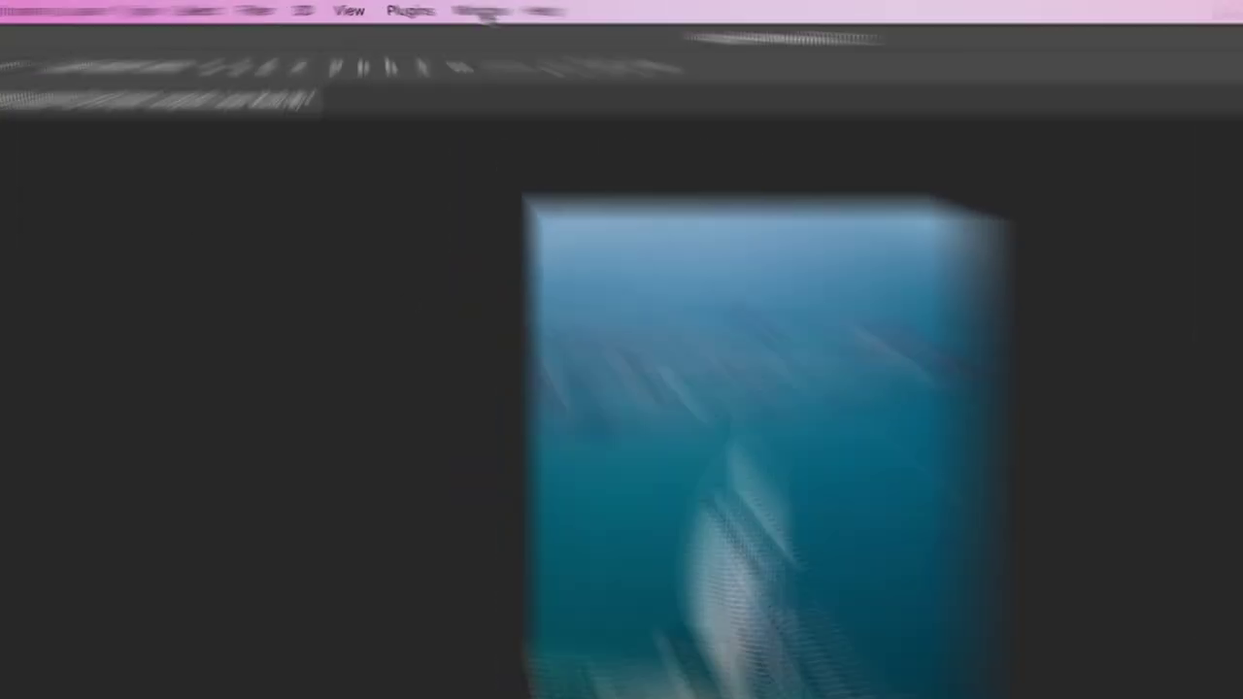
Open the Timeline panel, create a video timeline, and convert it to frame animation
{"action": "left_click", "coordinate": [438, 7]}
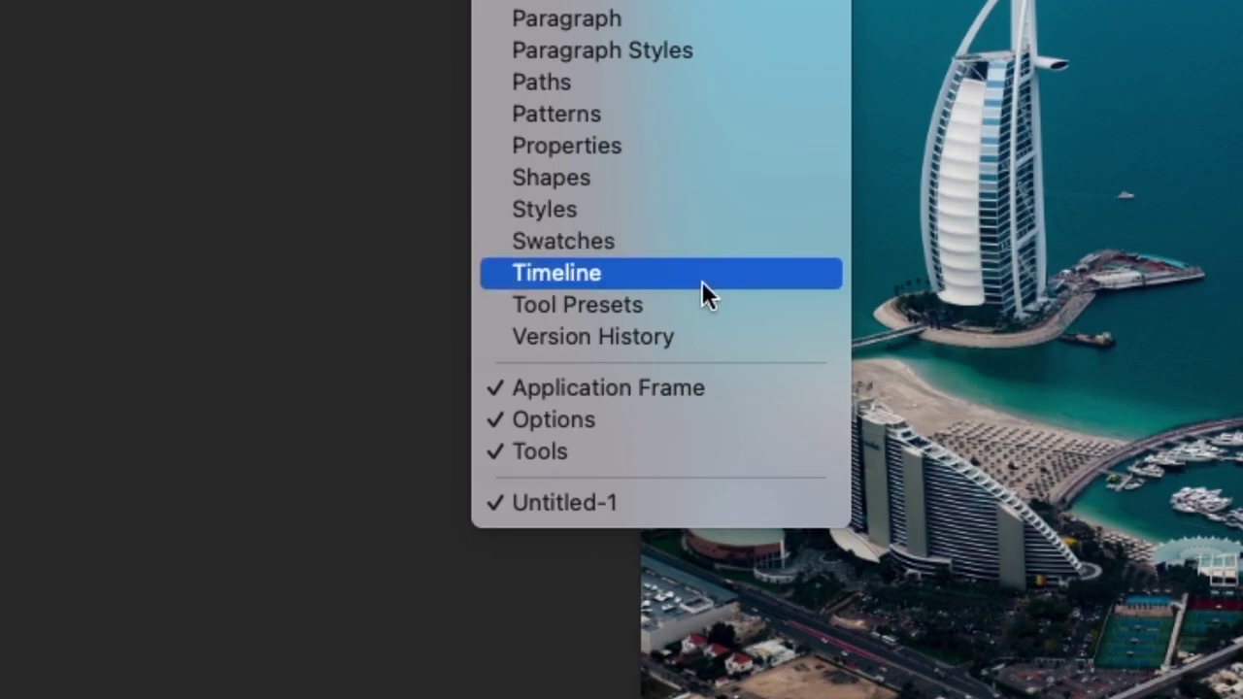
{"action": "left_click", "coordinate": [702, 281]}
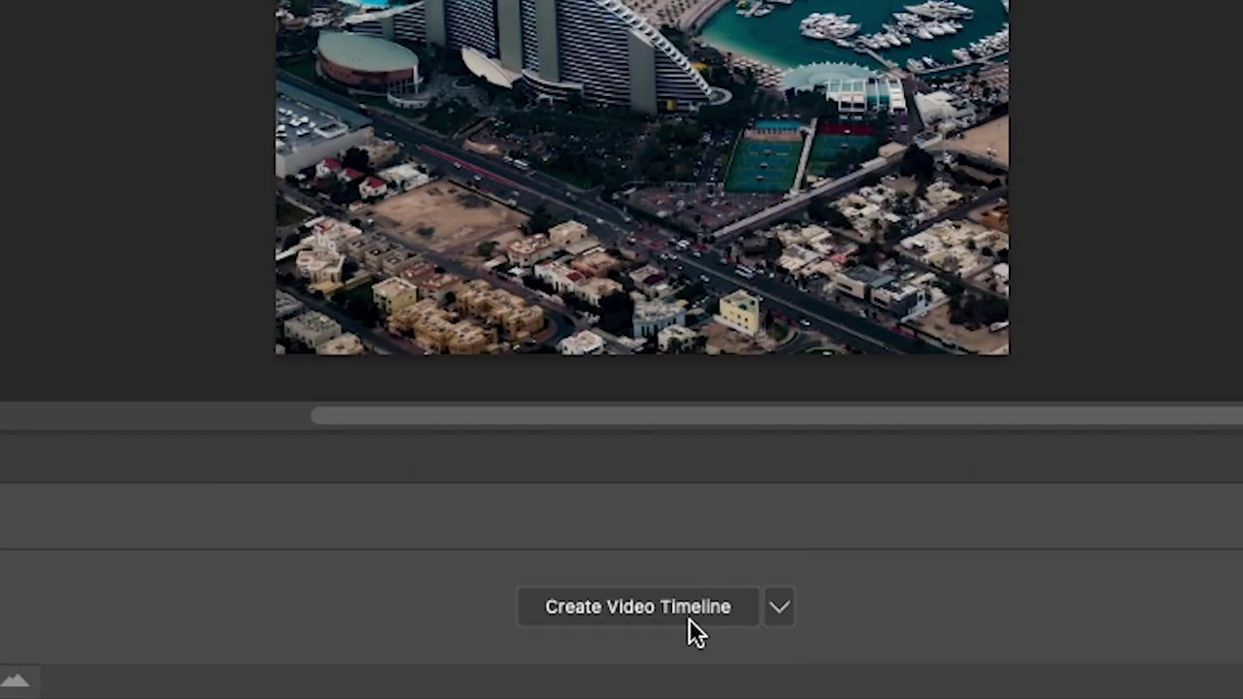
{"action": "left_click", "coordinate": [716, 616]}
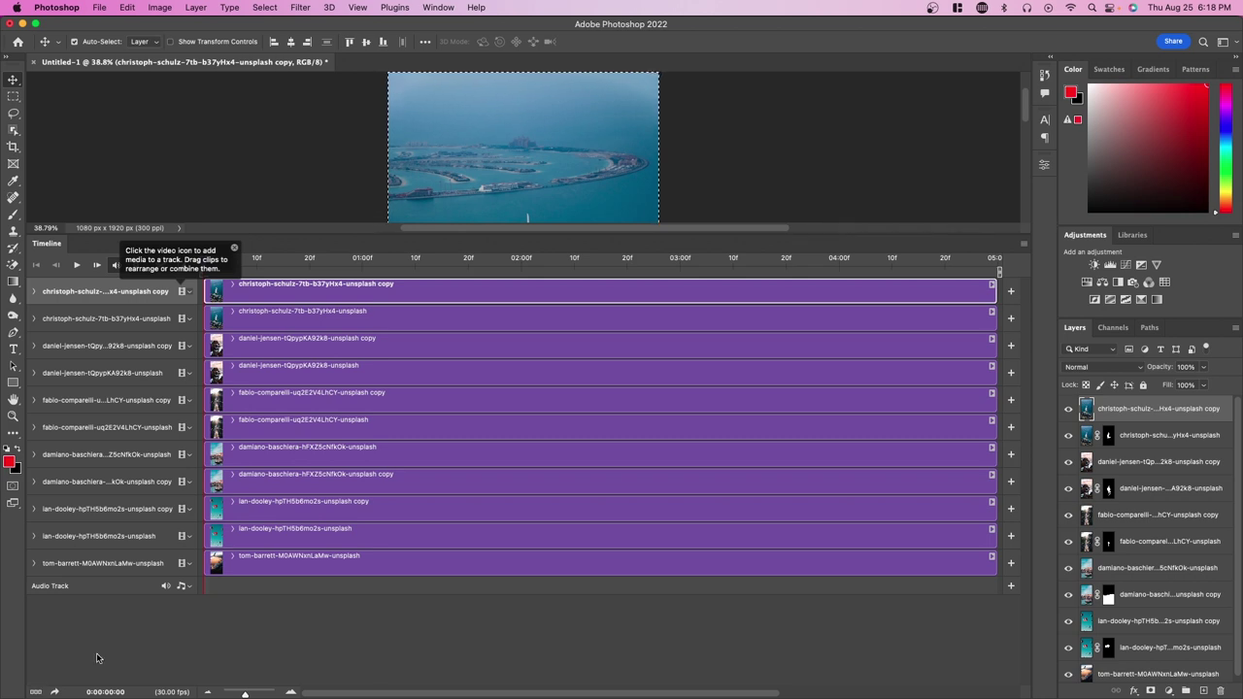
{"action": "left_click", "coordinate": [35, 692]}
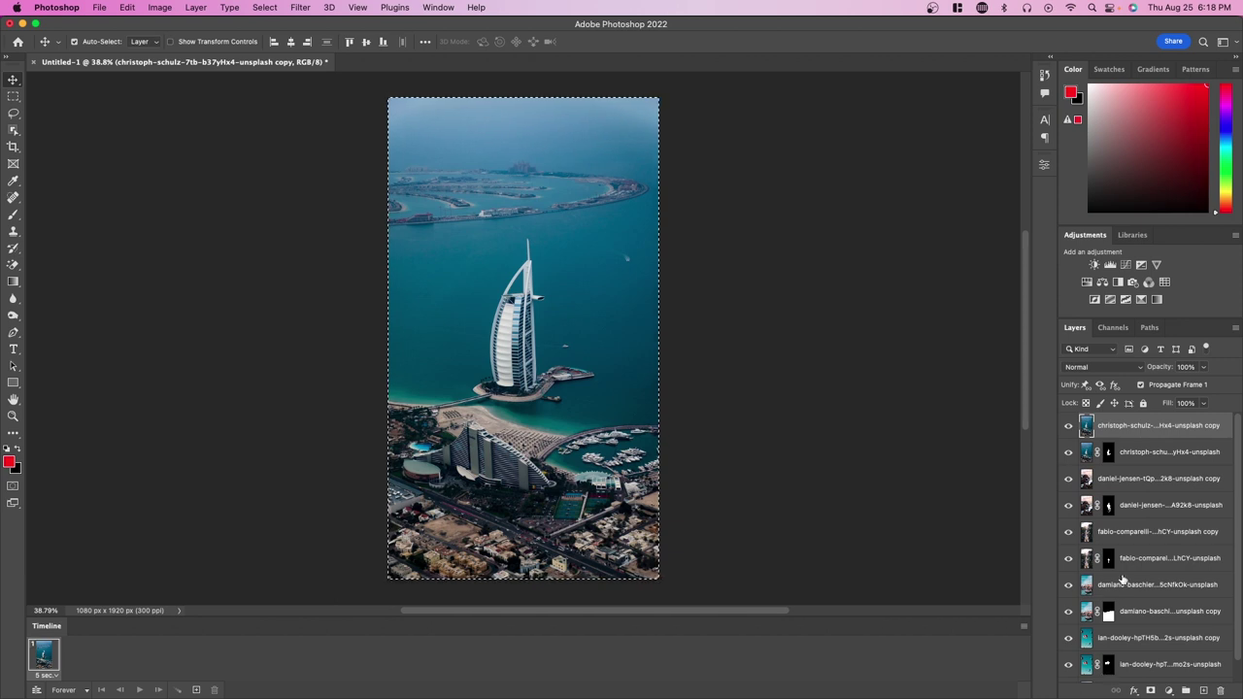
Start frame 1 with only the airplane photo, then add frame 2 revealing the hot-air balloon cutout
{"action": "scroll", "coordinate": [1127, 581], "scroll_direction": "down", "scroll_amount": 2}
{"action": "left_click", "coordinate": [1068, 670], "text": "alt"}
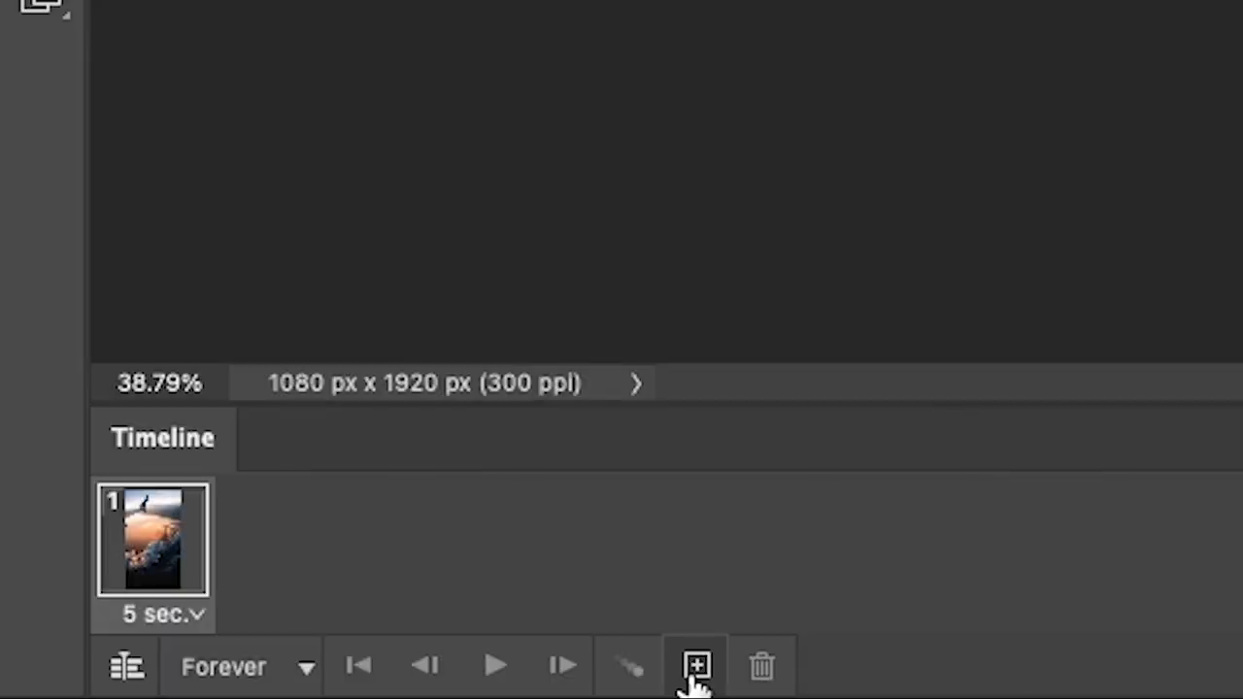
{"action": "left_click", "coordinate": [696, 669]}
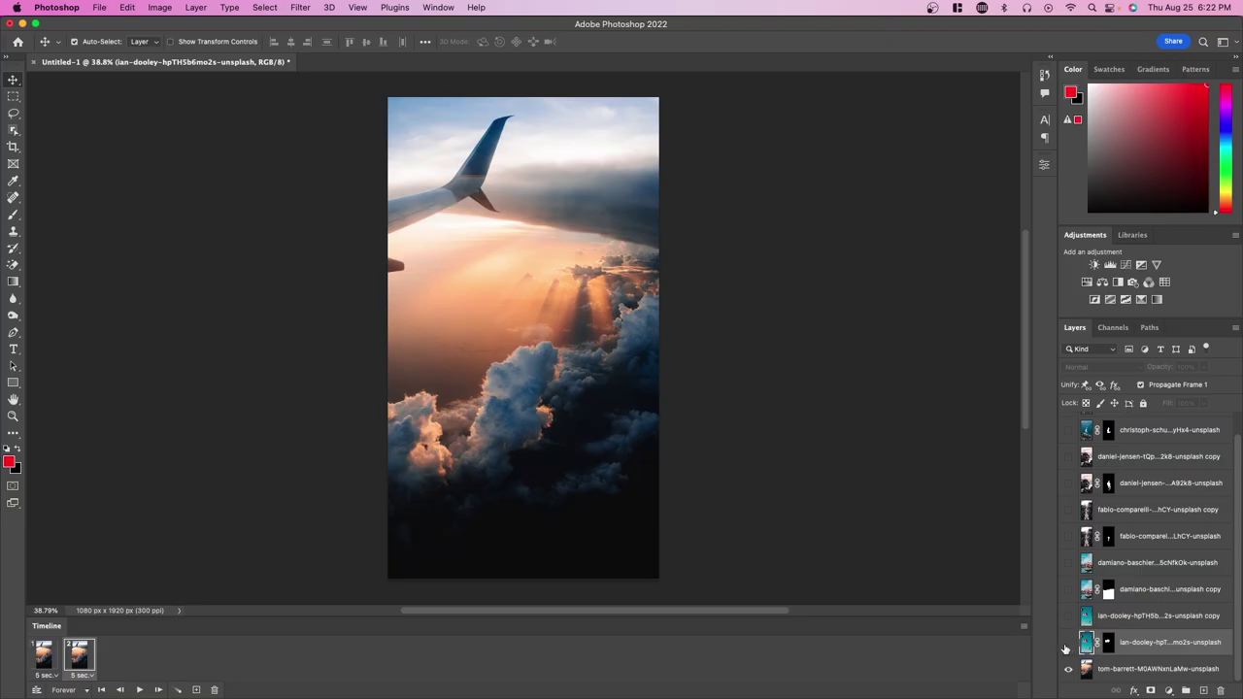
{"action": "left_click", "coordinate": [1068, 643]}
{"action": "left_click", "coordinate": [44, 656]}
{"action": "left_click", "coordinate": [82, 653]}
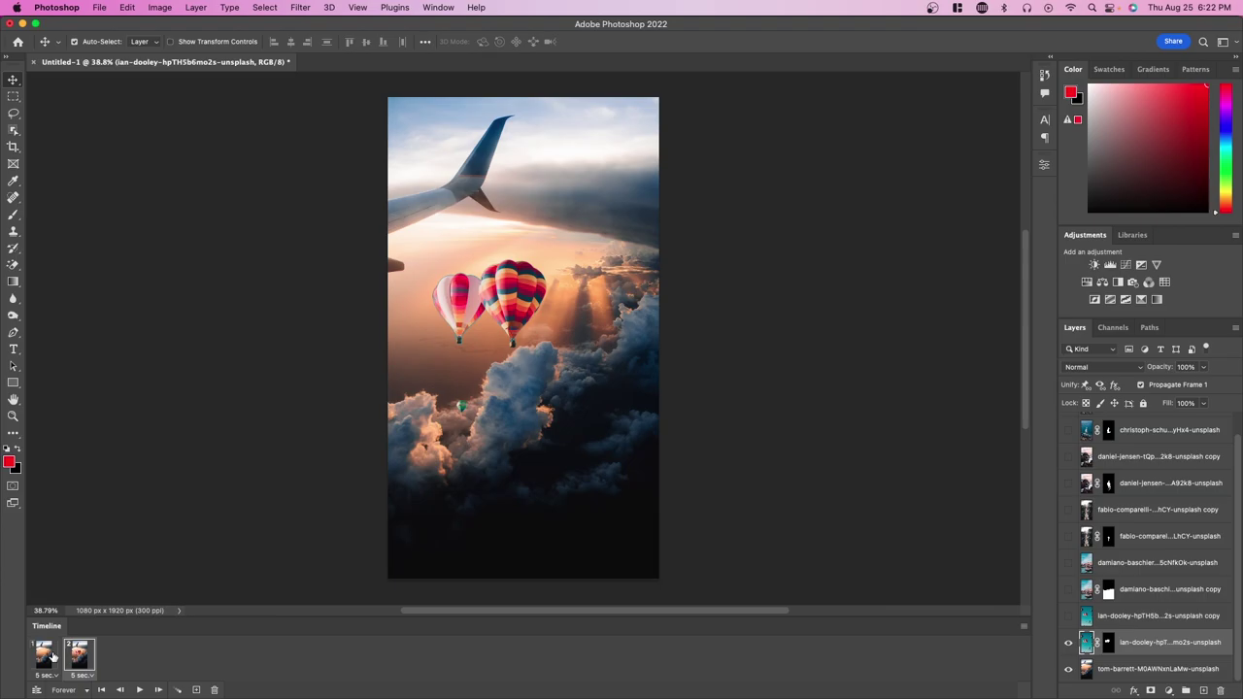
{"action": "left_click", "coordinate": [54, 658]}
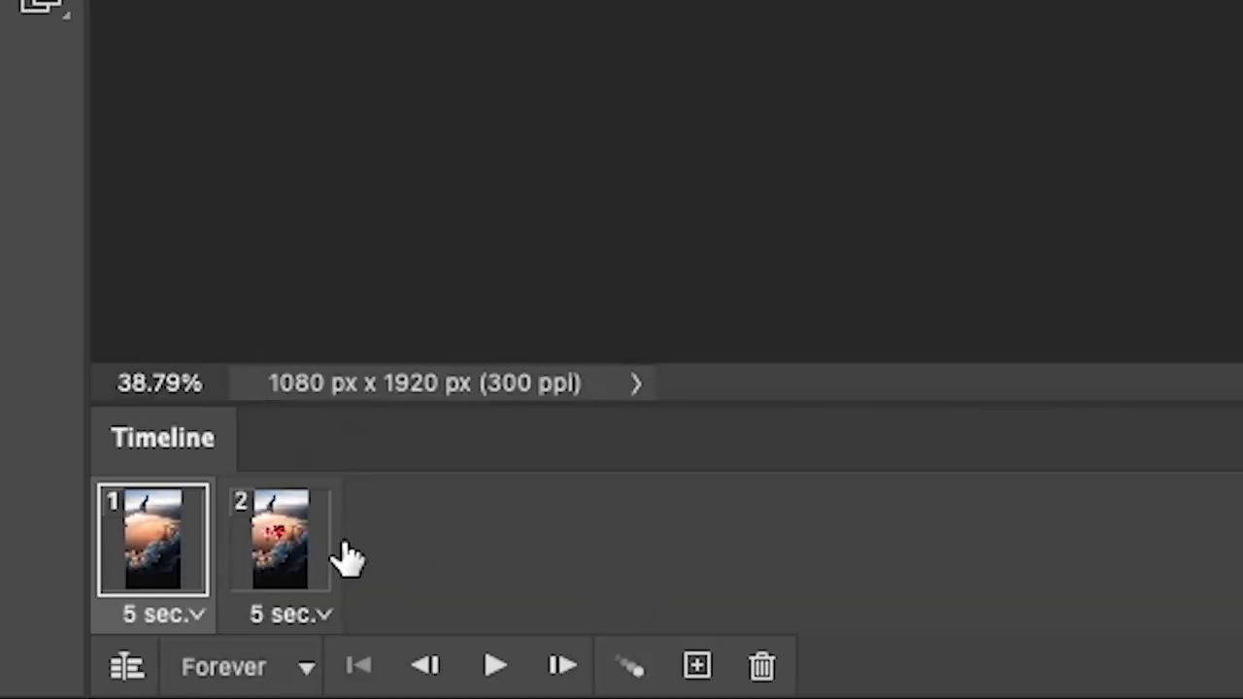
{"action": "left_click", "coordinate": [80, 659]}
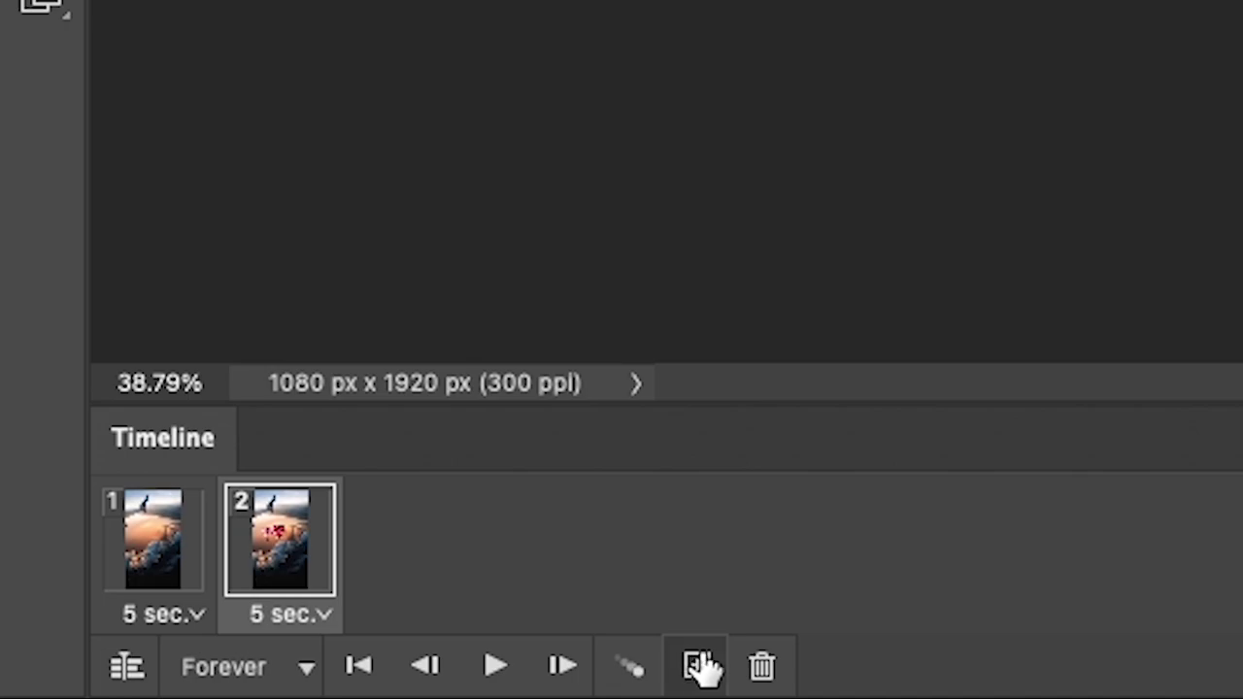
Add frame 3 showing the teal balloon photo and preview the animation
{"action": "left_click", "coordinate": [197, 690]}
{"action": "left_click", "coordinate": [1069, 617]}
{"action": "key", "text": "space"}
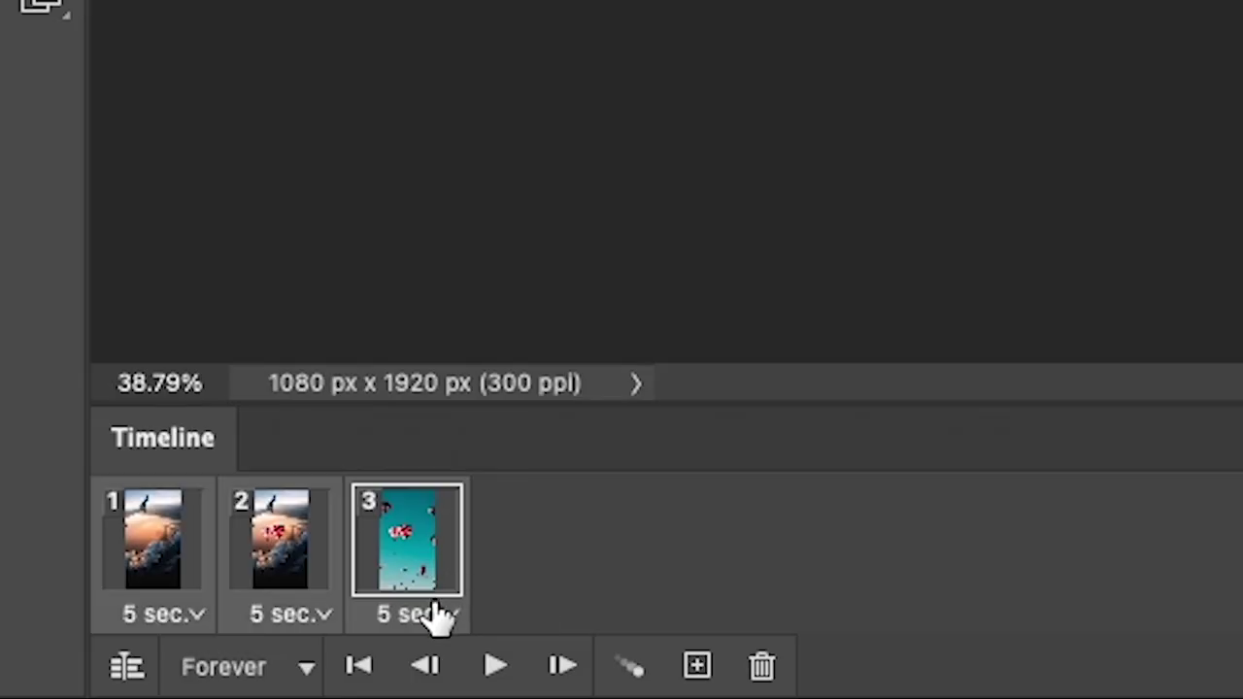
{"action": "left_click", "coordinate": [120, 674]}
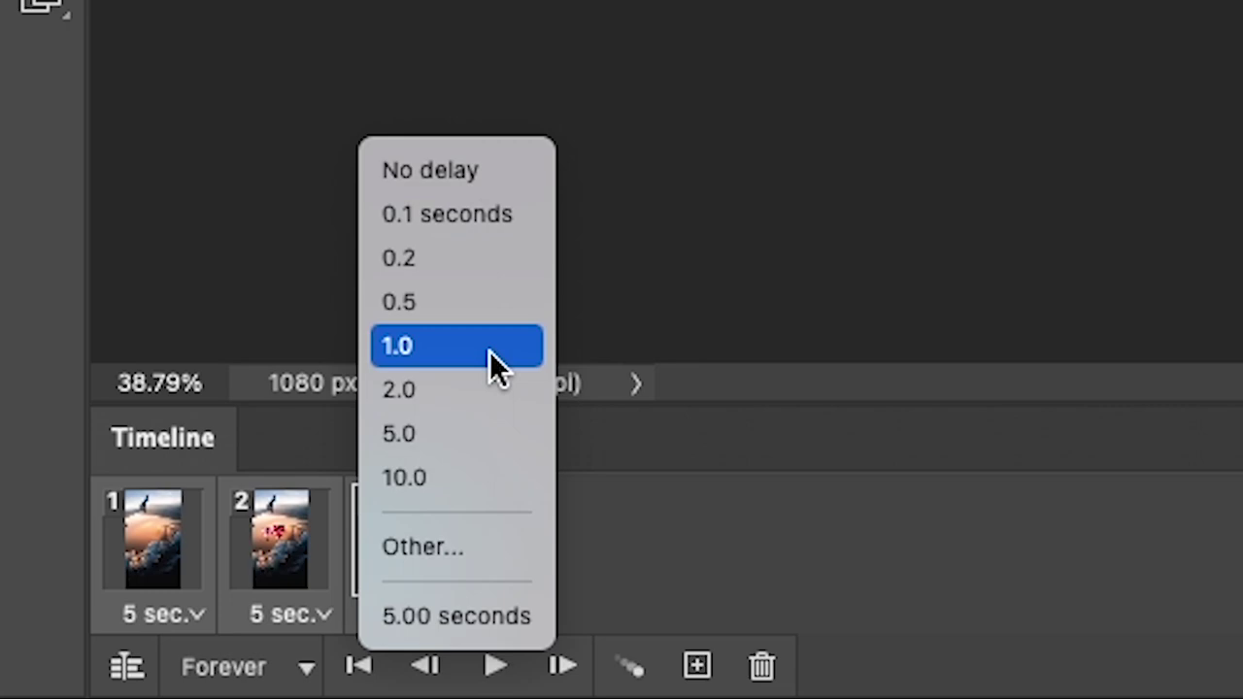
{"action": "left_click", "coordinate": [813, 494]}
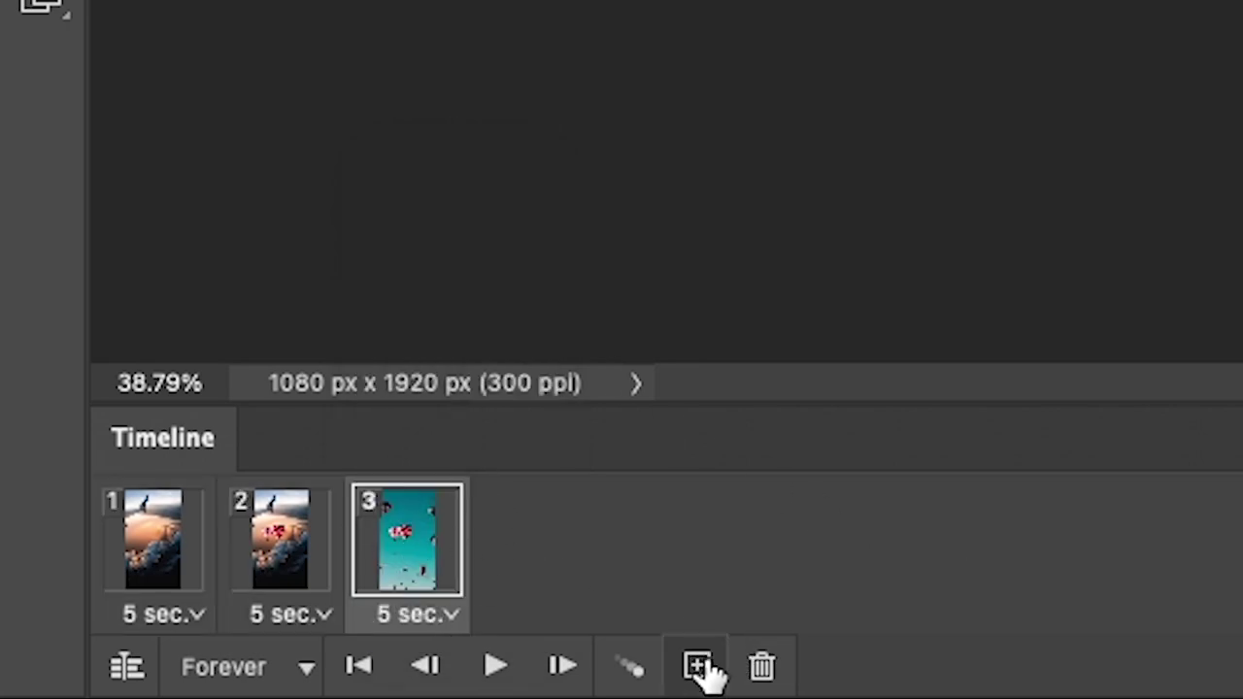
Add further frames revealing the Venice canal cutout, full Venice photo and fabio-comparelli layers
{"action": "left_click", "coordinate": [698, 666]}
{"action": "left_click", "coordinate": [1068, 589]}
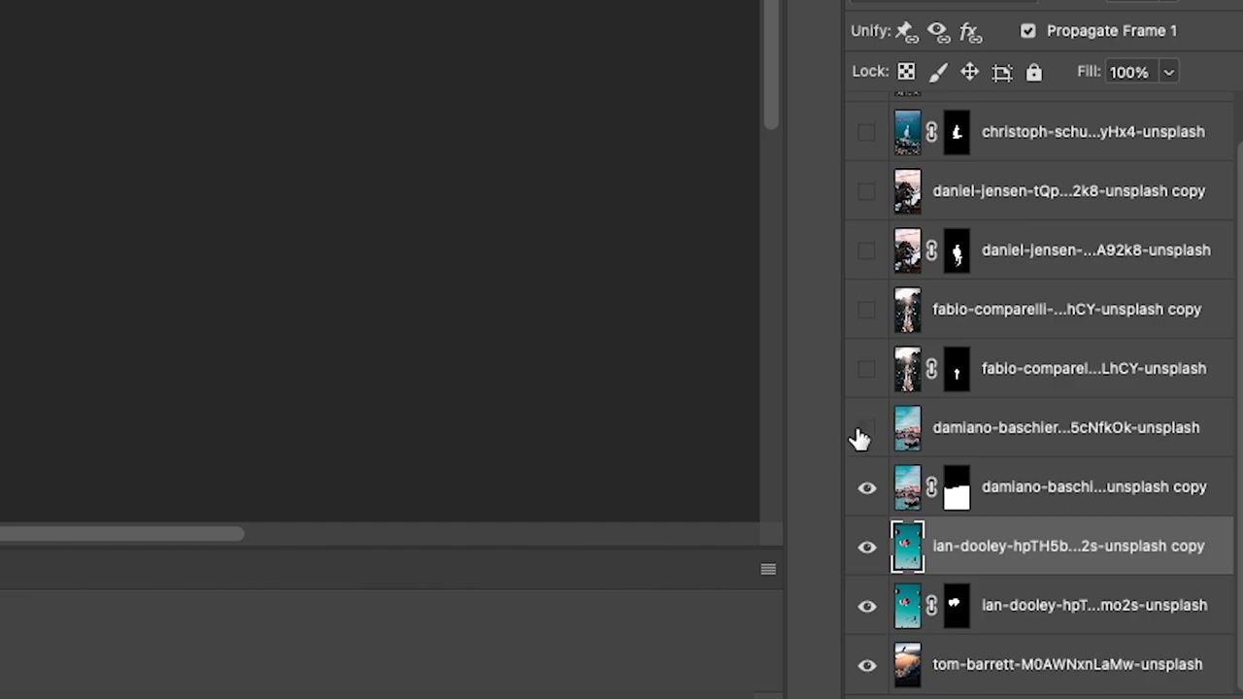
{"action": "left_click", "coordinate": [1068, 563]}
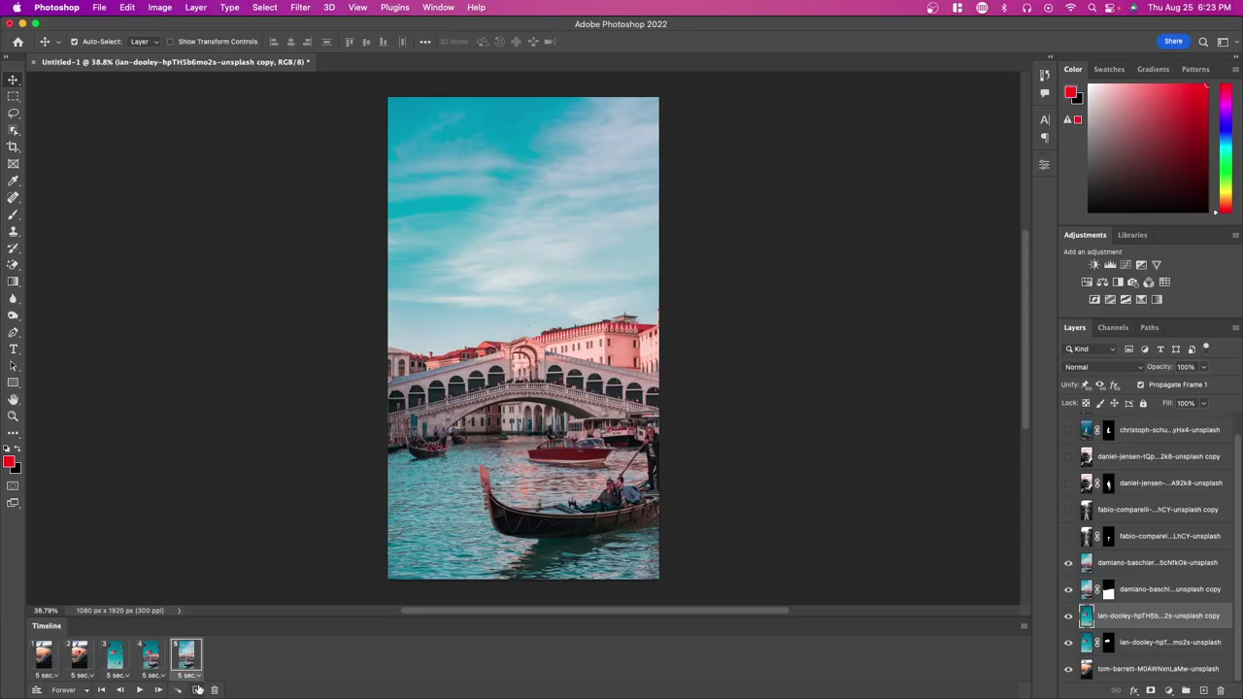
{"action": "left_click", "coordinate": [197, 689]}
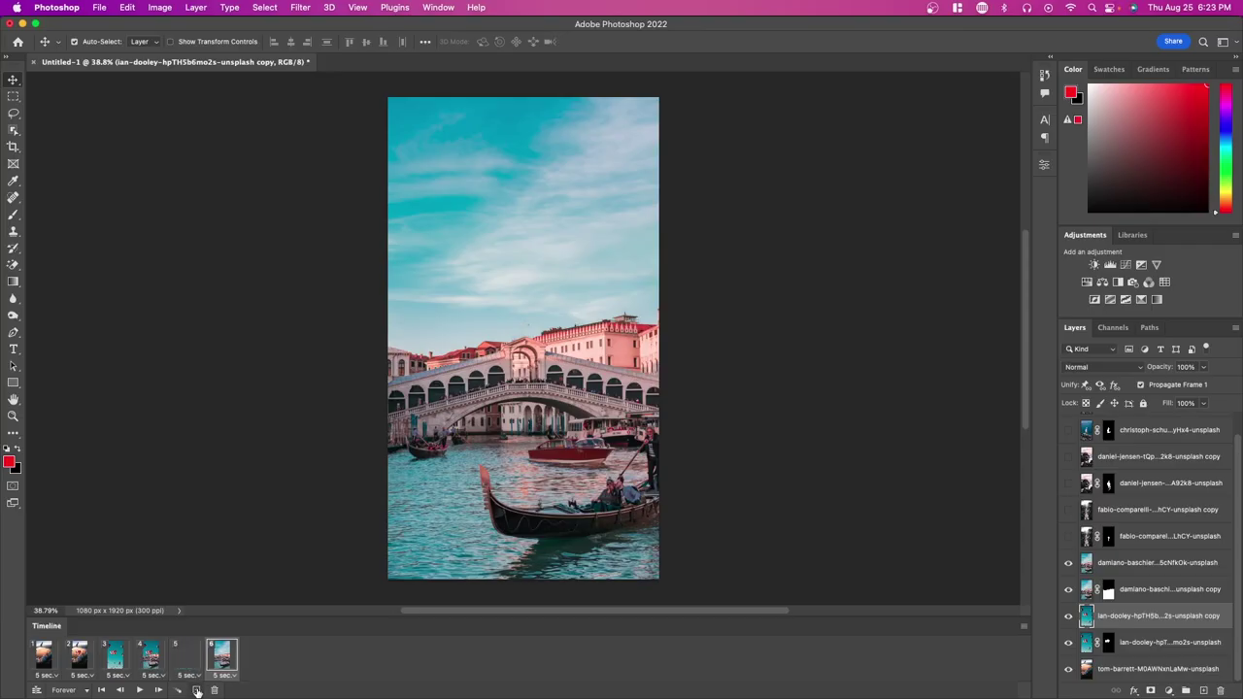
{"action": "left_click", "coordinate": [1068, 536]}
{"action": "left_click", "coordinate": [197, 690]}
{"action": "left_click", "coordinate": [1069, 509]}
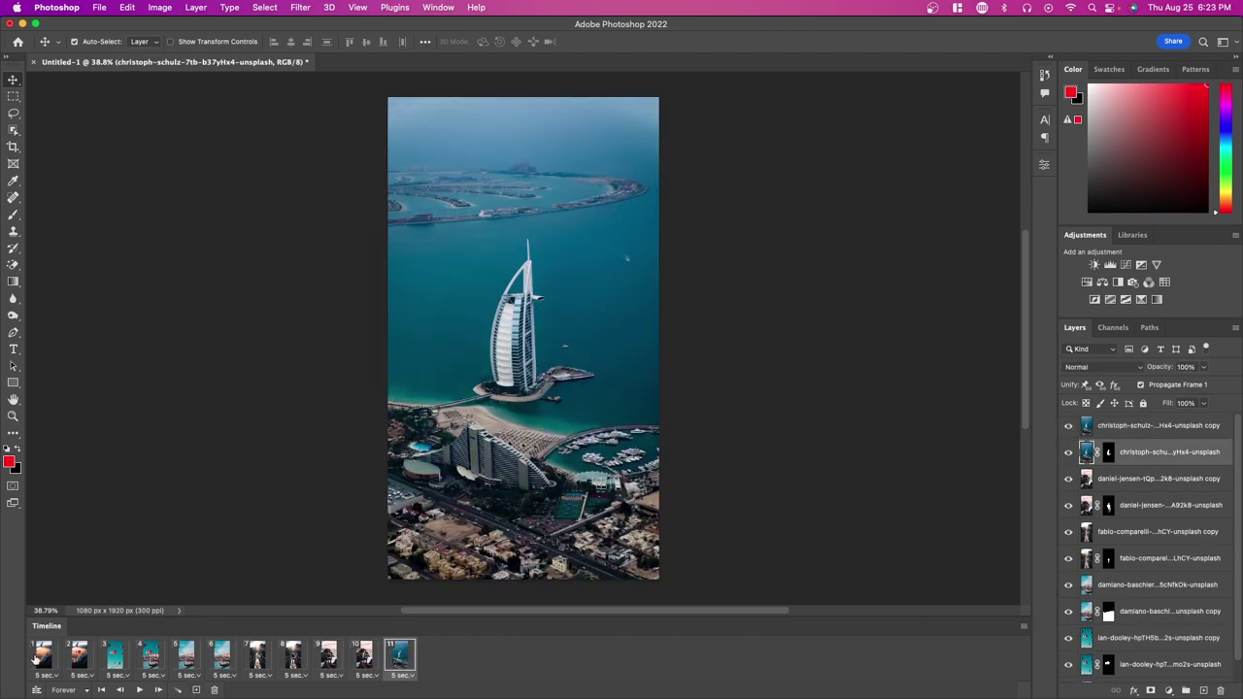
{"action": "left_click", "coordinate": [101, 650]}
{"action": "left_click", "coordinate": [41, 655]}
{"action": "left_click", "coordinate": [74, 658]}
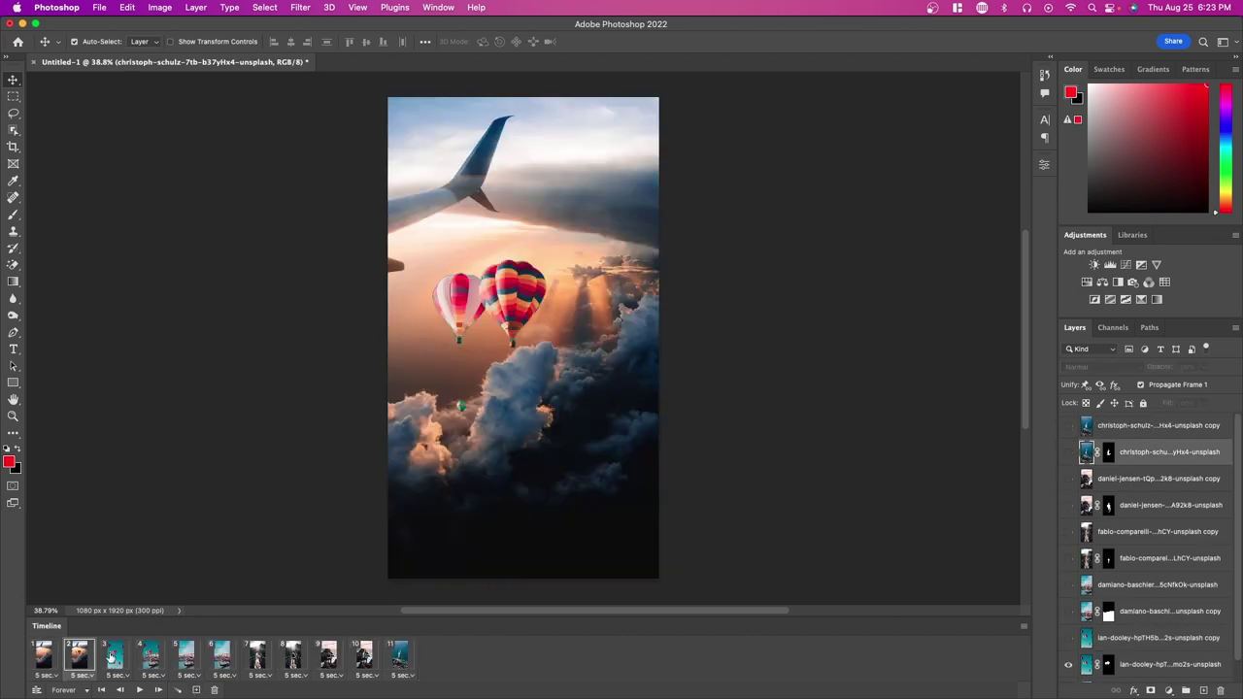
{"action": "left_click", "coordinate": [111, 659]}
{"action": "left_click", "coordinate": [144, 662]}
{"action": "left_click", "coordinate": [184, 659]}
{"action": "left_click", "coordinate": [213, 662]}
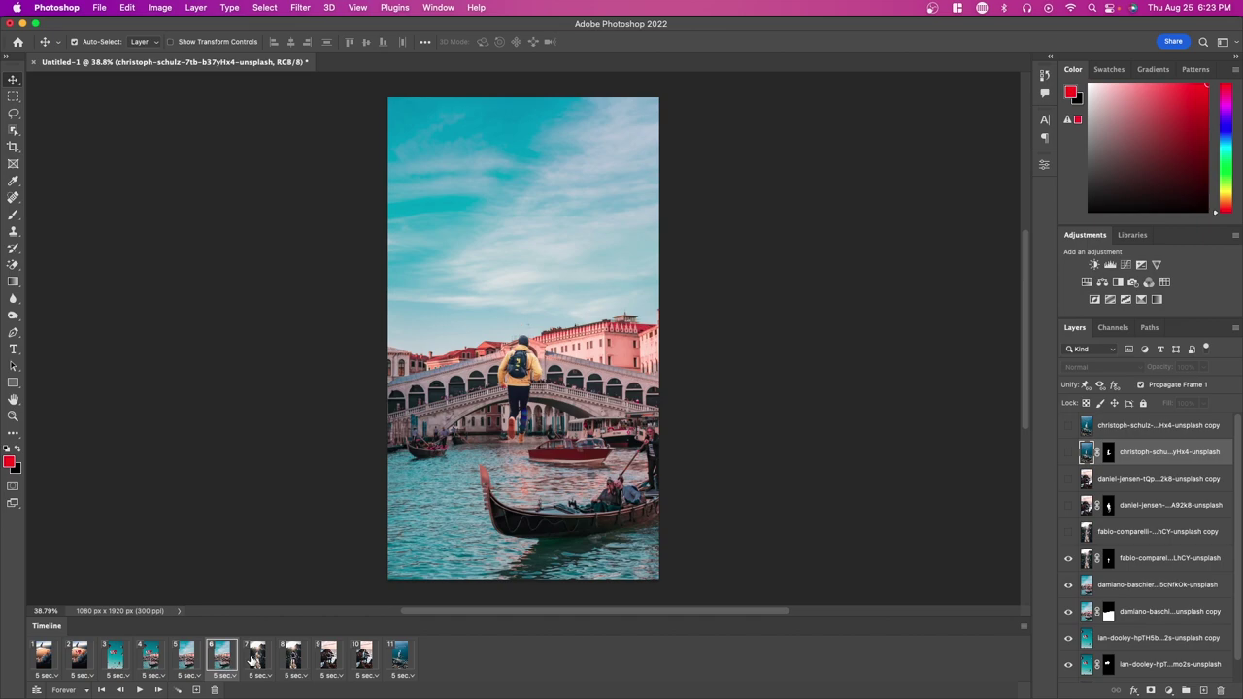
{"action": "left_click", "coordinate": [264, 662]}
{"action": "left_click", "coordinate": [294, 660]}
{"action": "left_click", "coordinate": [328, 659]}
{"action": "left_click", "coordinate": [364, 659]}
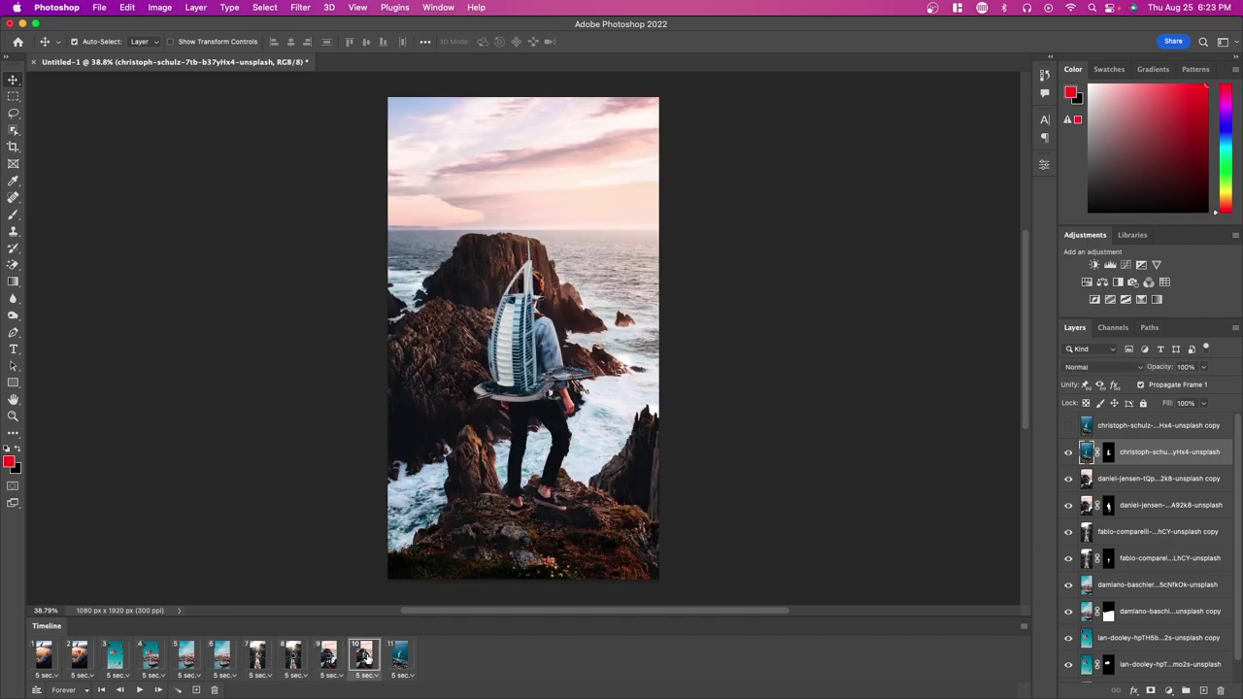
{"action": "left_click", "coordinate": [400, 660]}
{"action": "left_click", "coordinate": [140, 689]}
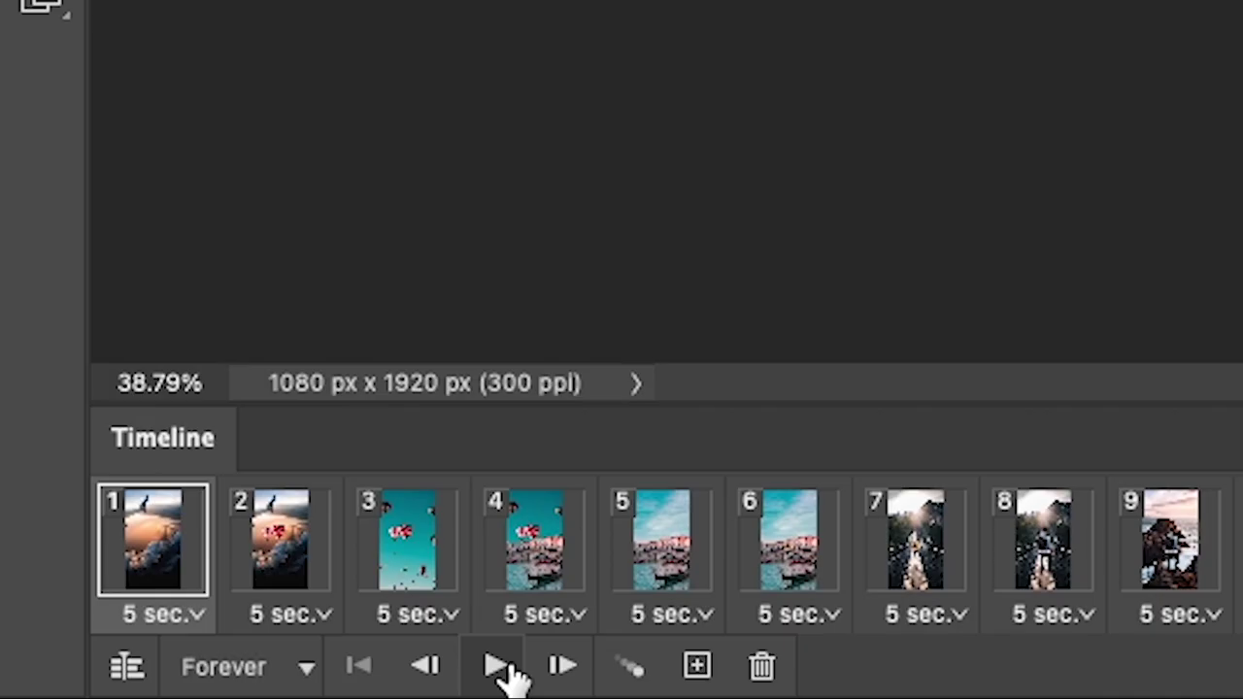
{"action": "left_click", "coordinate": [495, 667]}
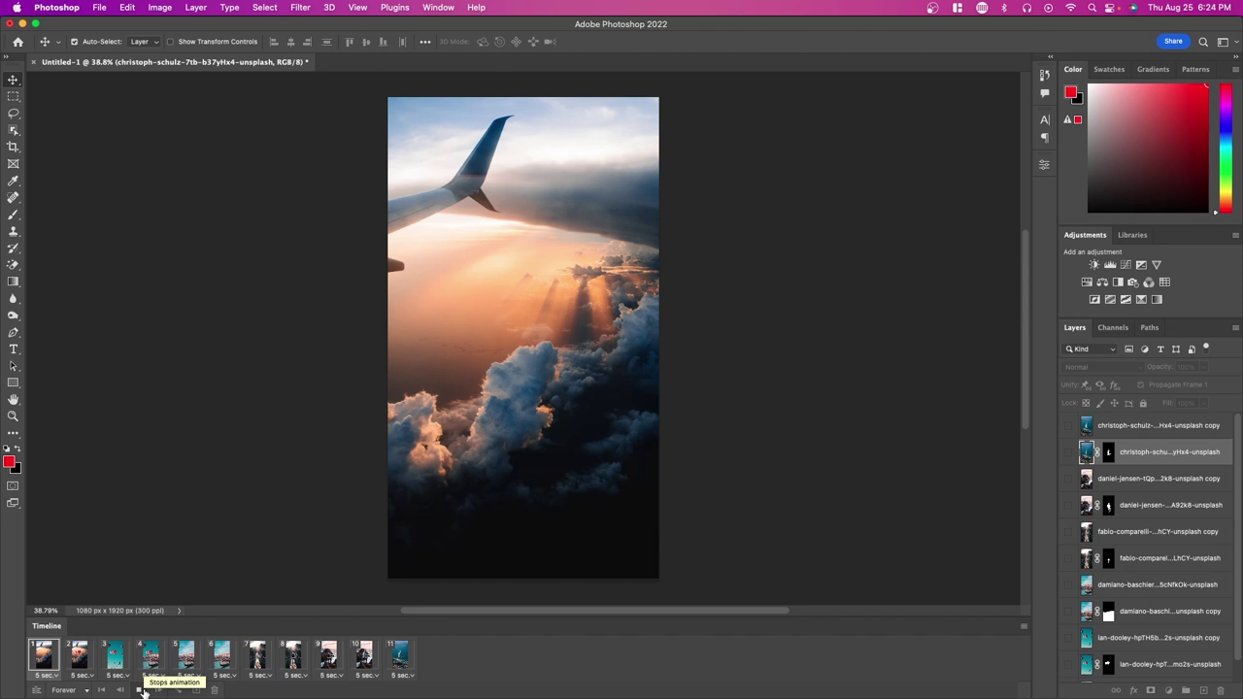
{"action": "left_click", "coordinate": [141, 690]}
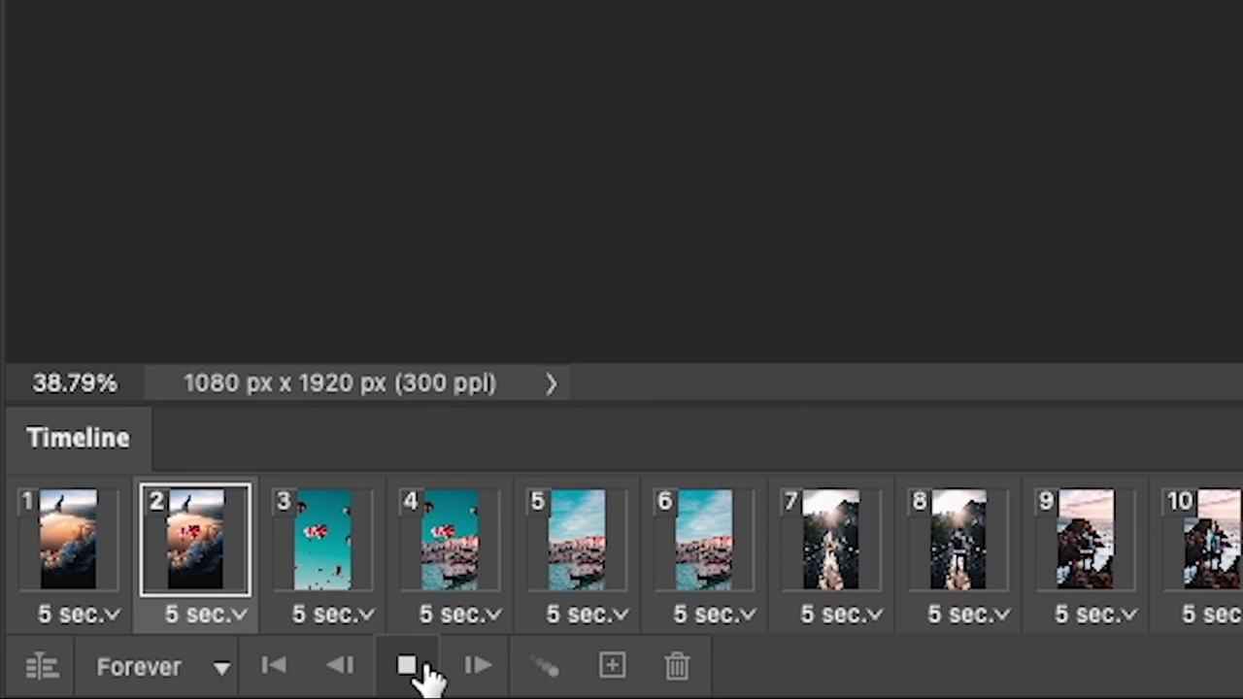
Stop playback, set all frames' delay to 0.2 seconds, and replay the animation
{"action": "left_click", "coordinate": [416, 671]}
{"action": "left_click", "coordinate": [334, 614]}
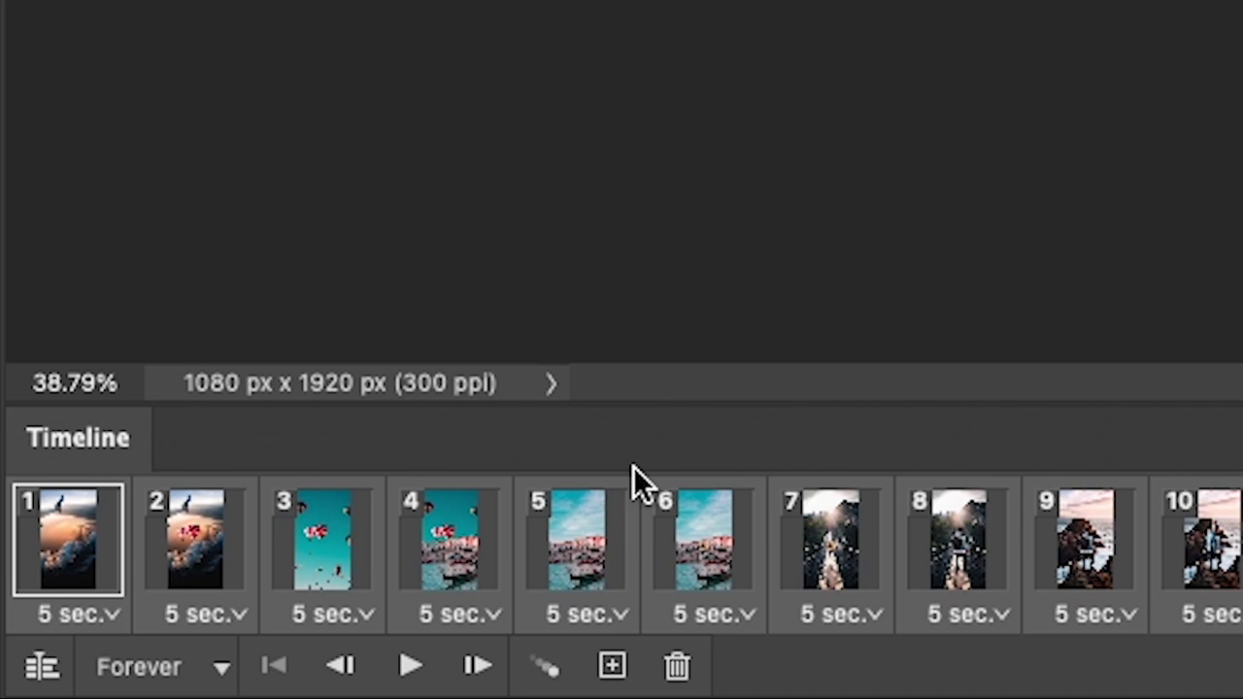
{"action": "left_click", "coordinate": [65, 604]}
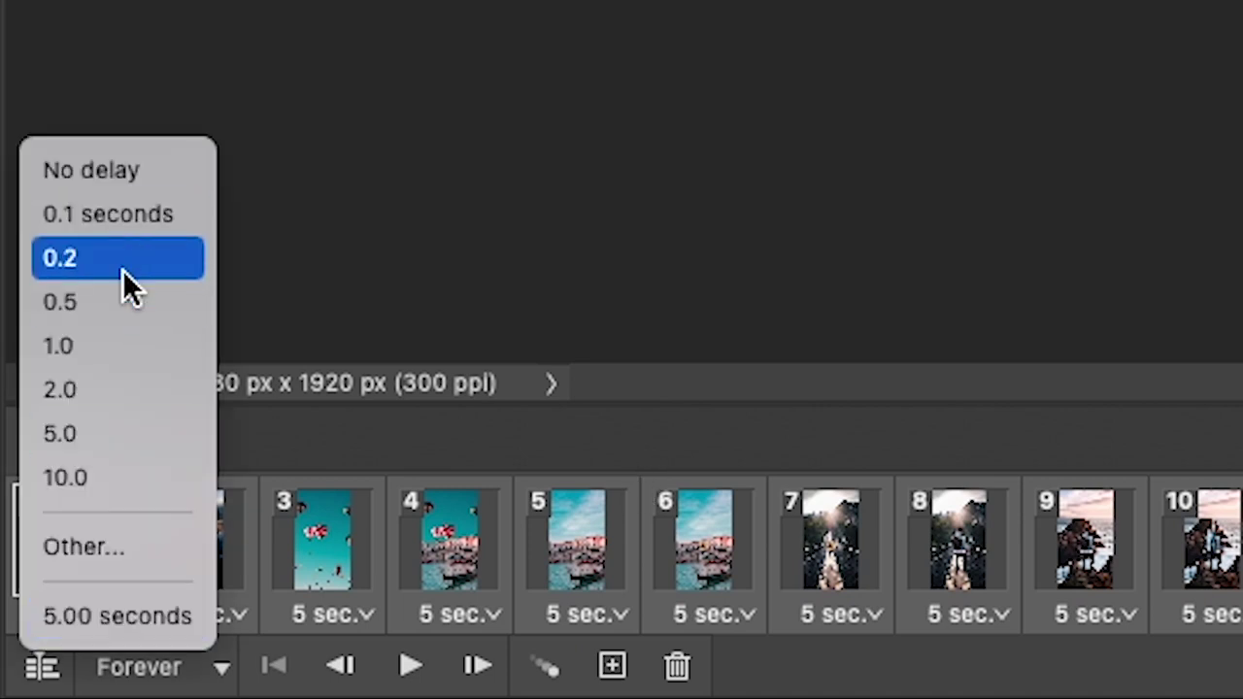
{"action": "left_click", "coordinate": [132, 297]}
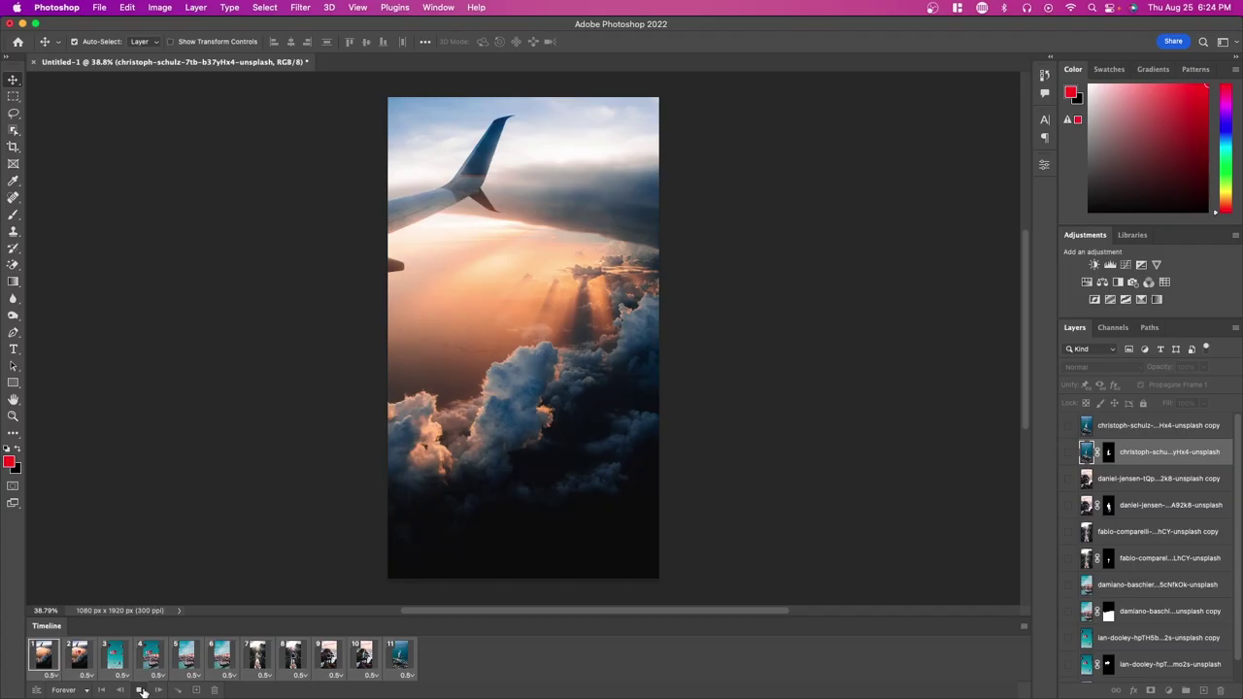
{"action": "left_click", "coordinate": [412, 668]}
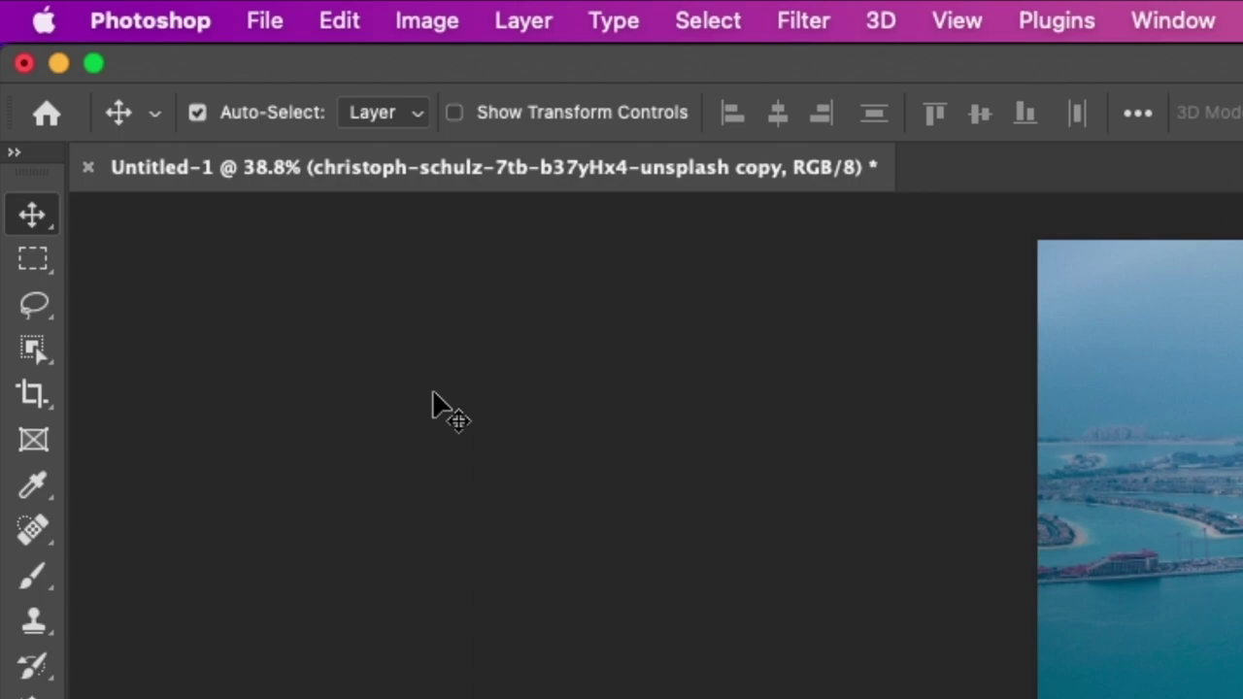
Render the animation through File > Export > Render Video as H.264 Untitled-1.mp4 in Documents
{"action": "left_click", "coordinate": [271, 30]}
{"action": "mouse_move", "coordinate": [535, 521]}
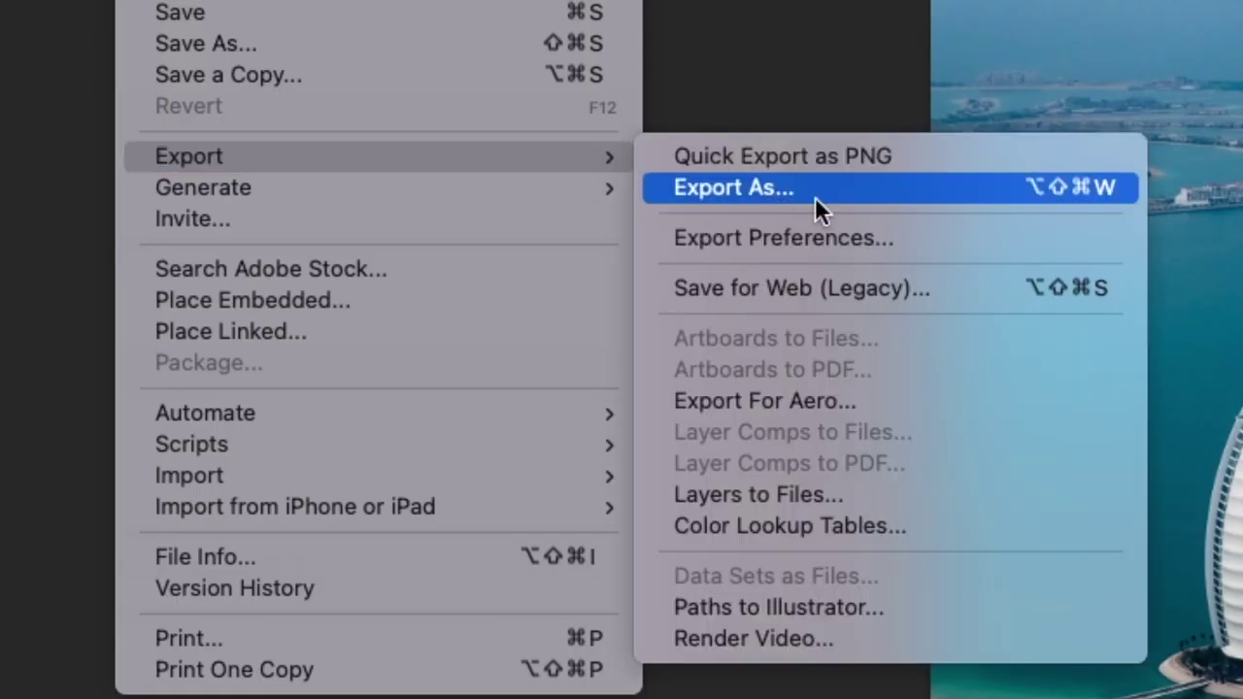
{"action": "left_click", "coordinate": [872, 638]}
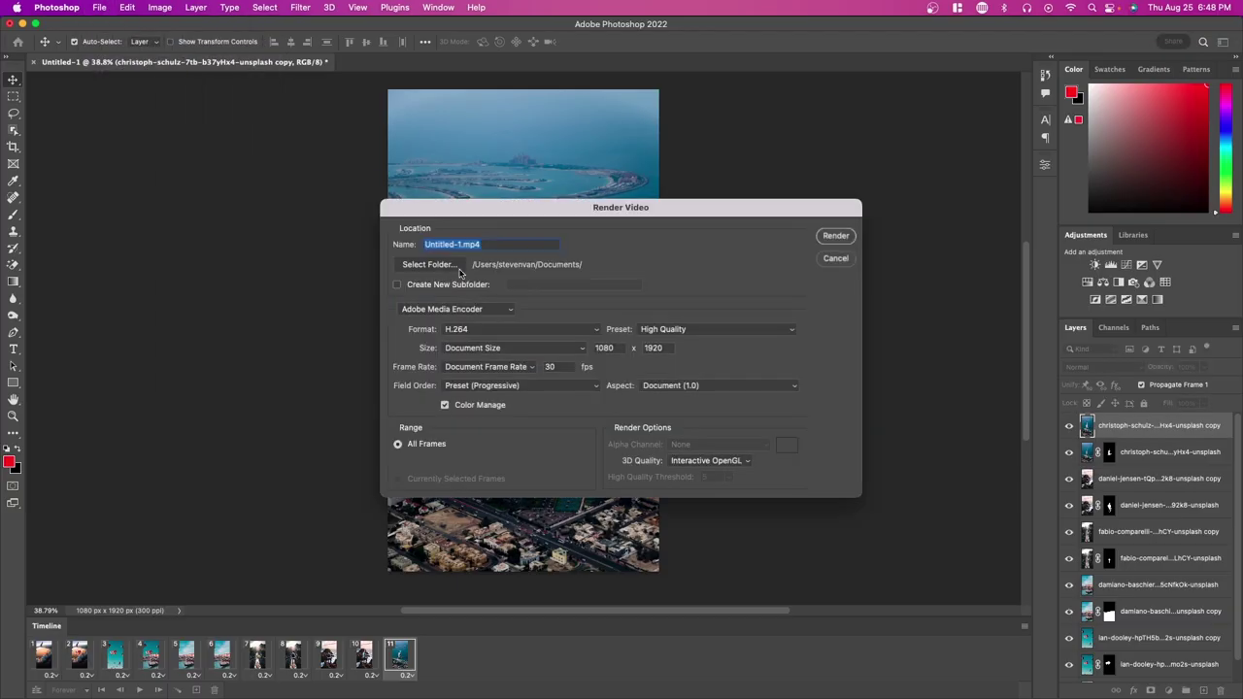
{"action": "left_click", "coordinate": [833, 237]}
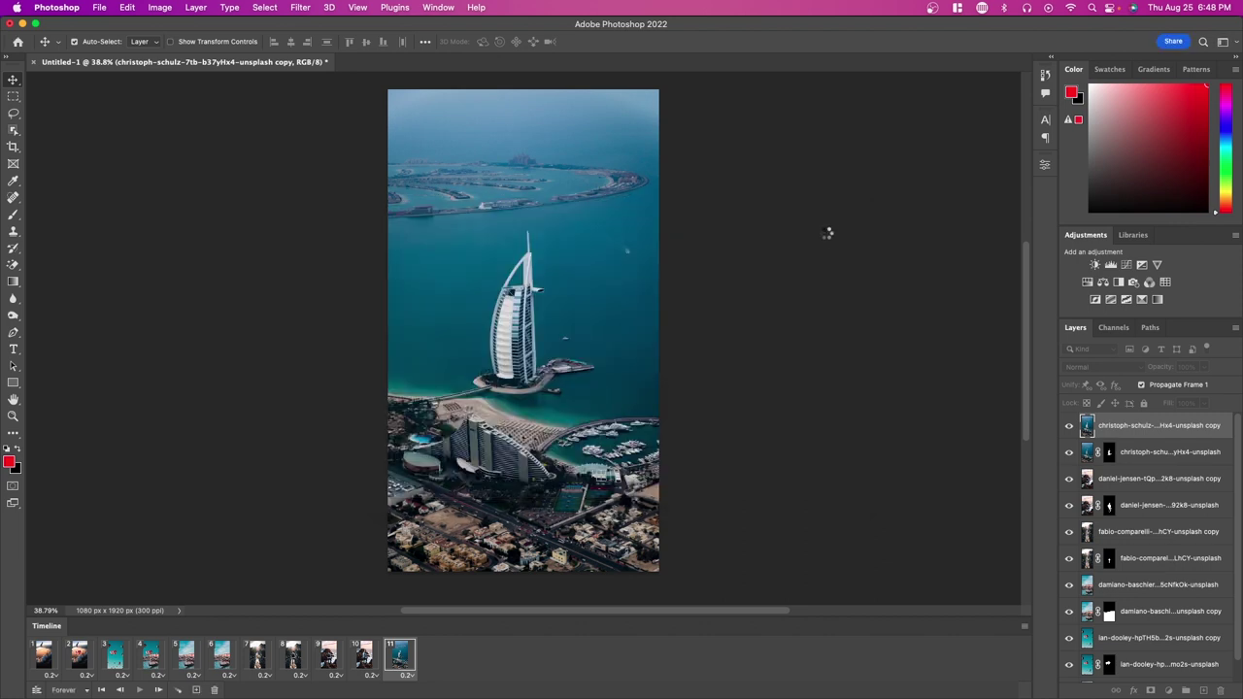